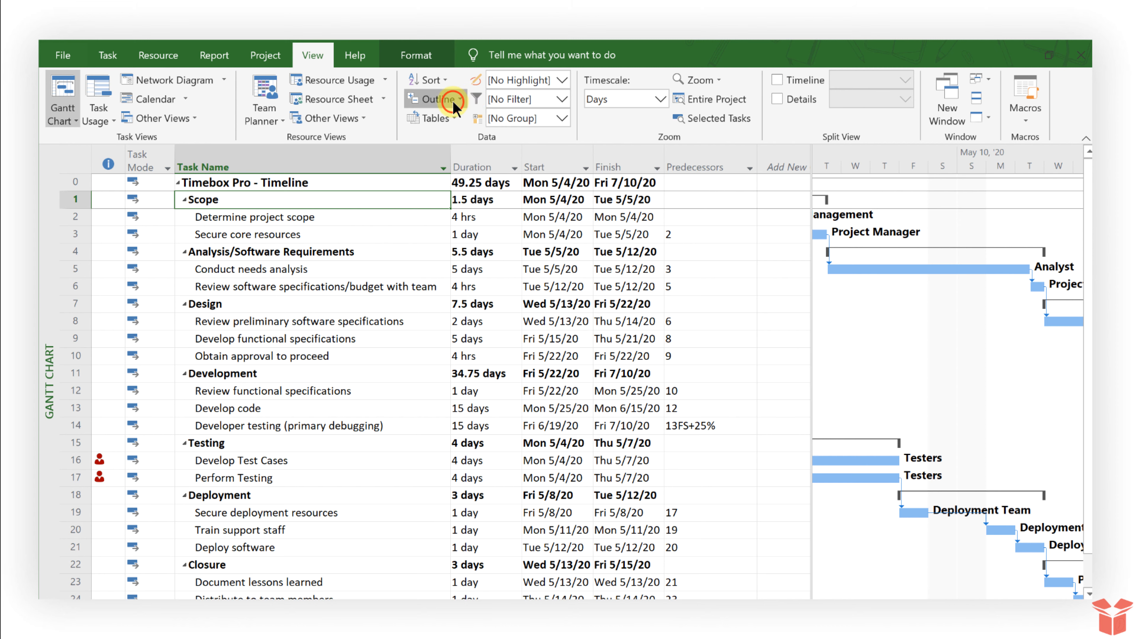
Show all subtasks in the outline and select the Determine project scope task
{"action": "left_click", "coordinate": [447, 99]}
{"action": "left_click", "coordinate": [457, 162]}
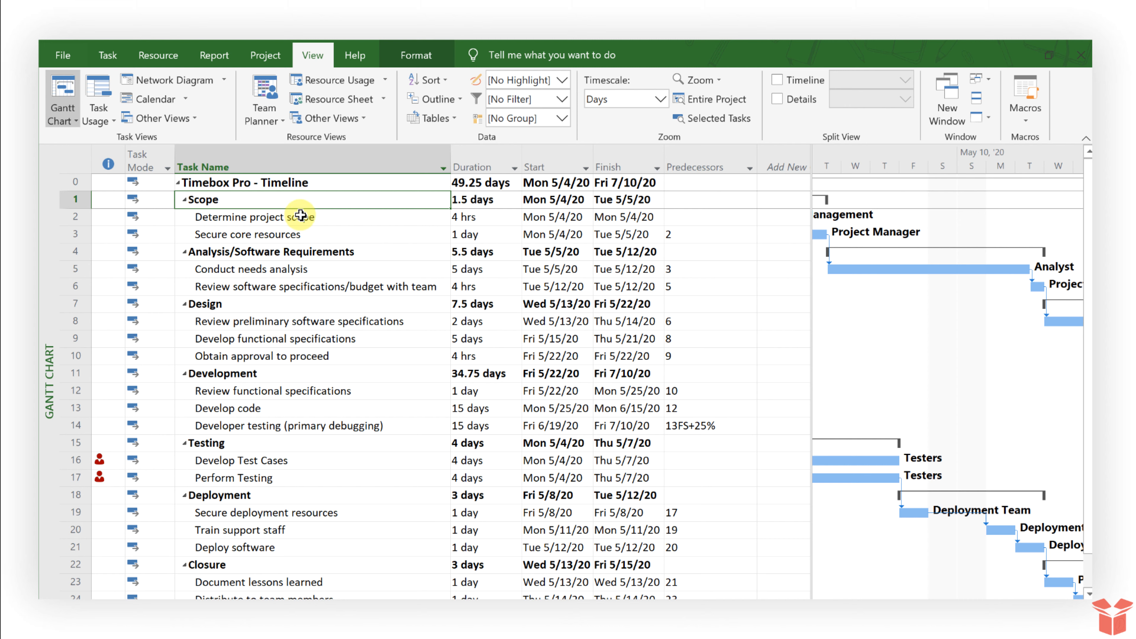
{"action": "left_click", "coordinate": [332, 215]}
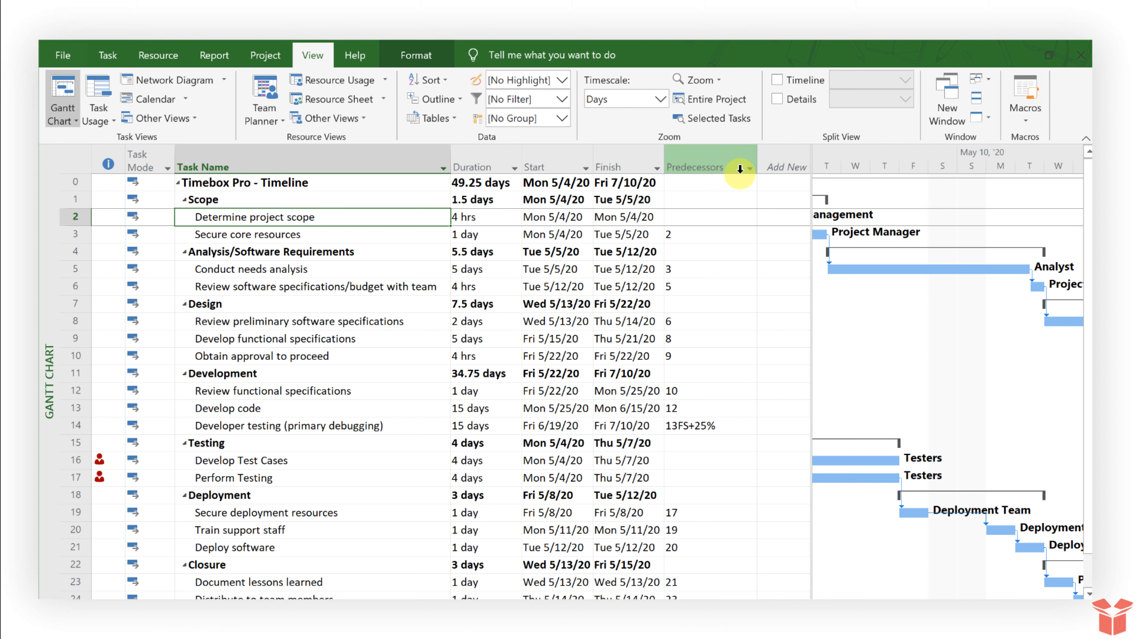
Insert a Successors column after Predecessors through the Add New Column header
{"action": "left_click", "coordinate": [808, 184]}
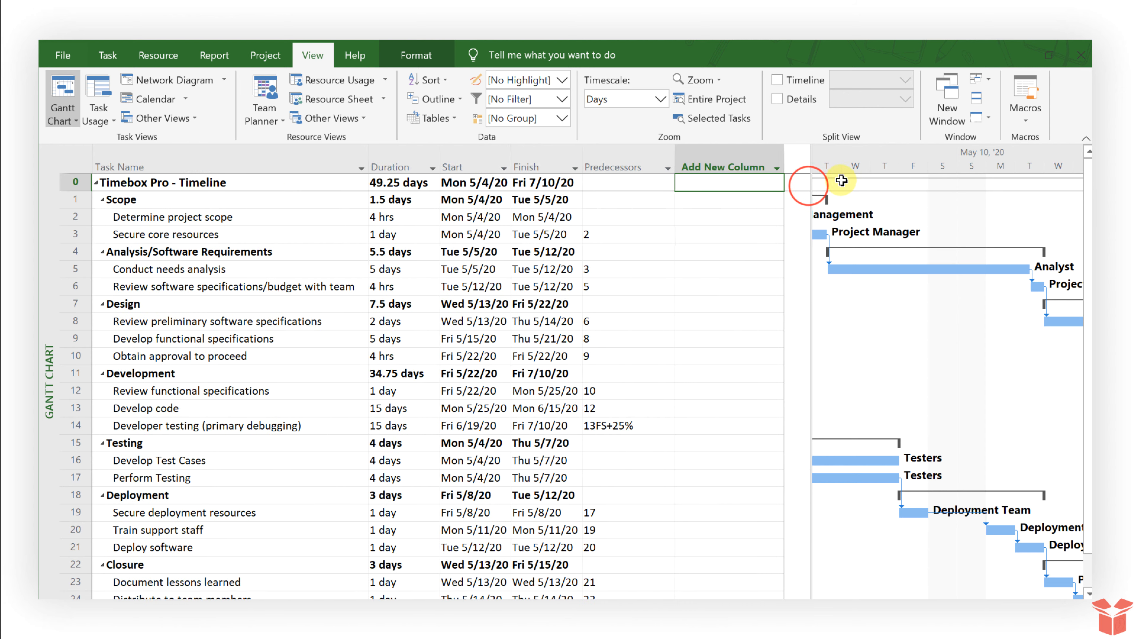
{"action": "left_click", "coordinate": [776, 169]}
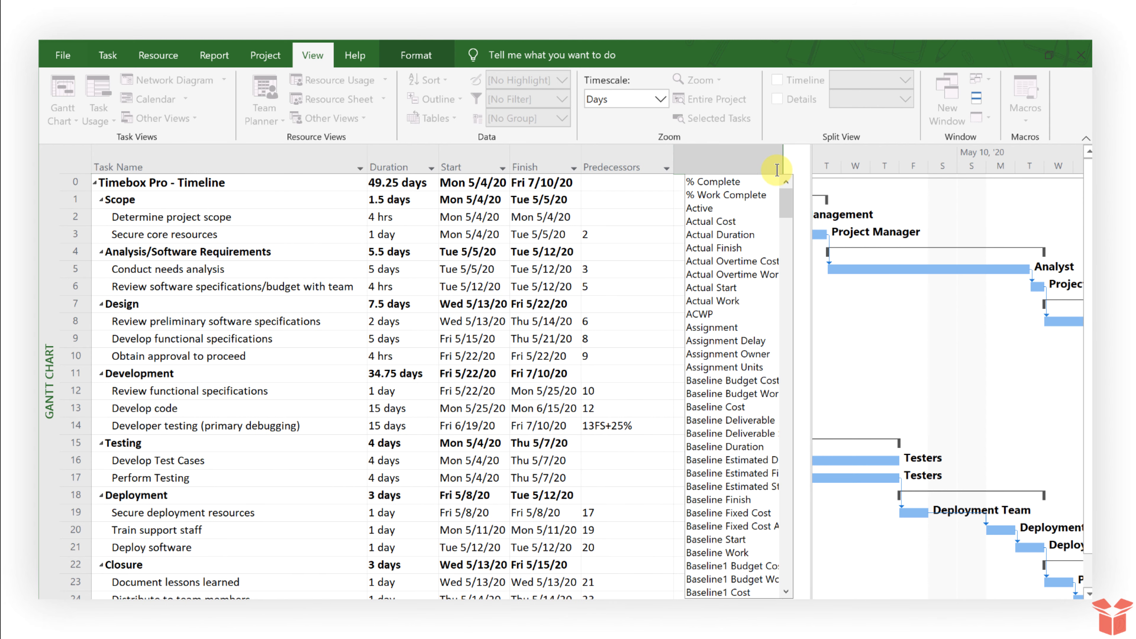
{"action": "type", "text": "successors"}
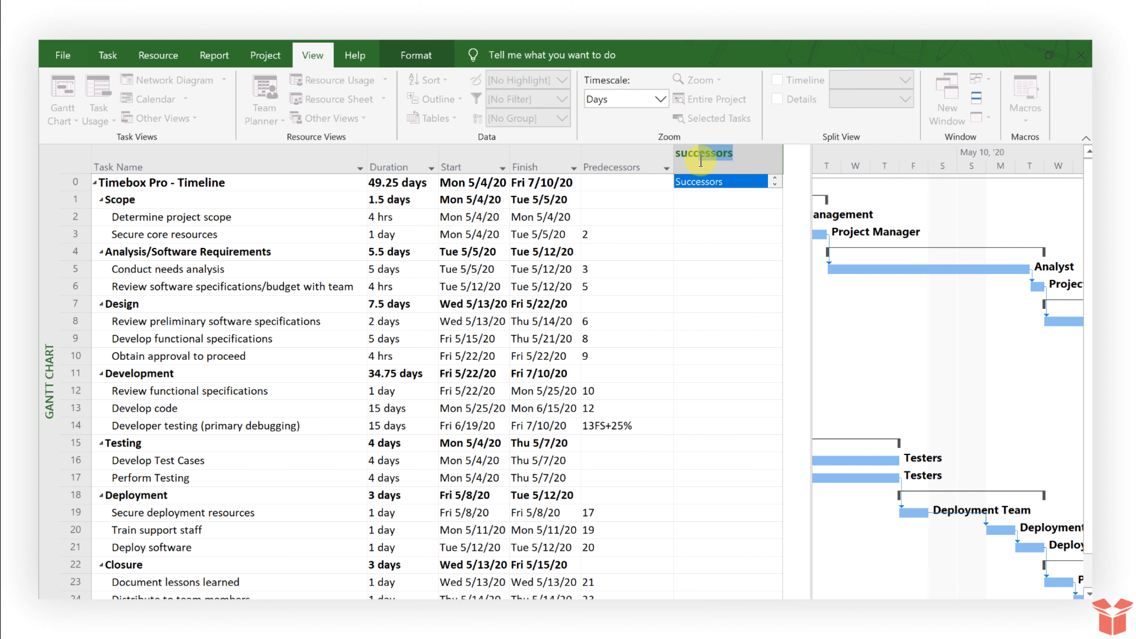
{"action": "key", "text": "Return"}
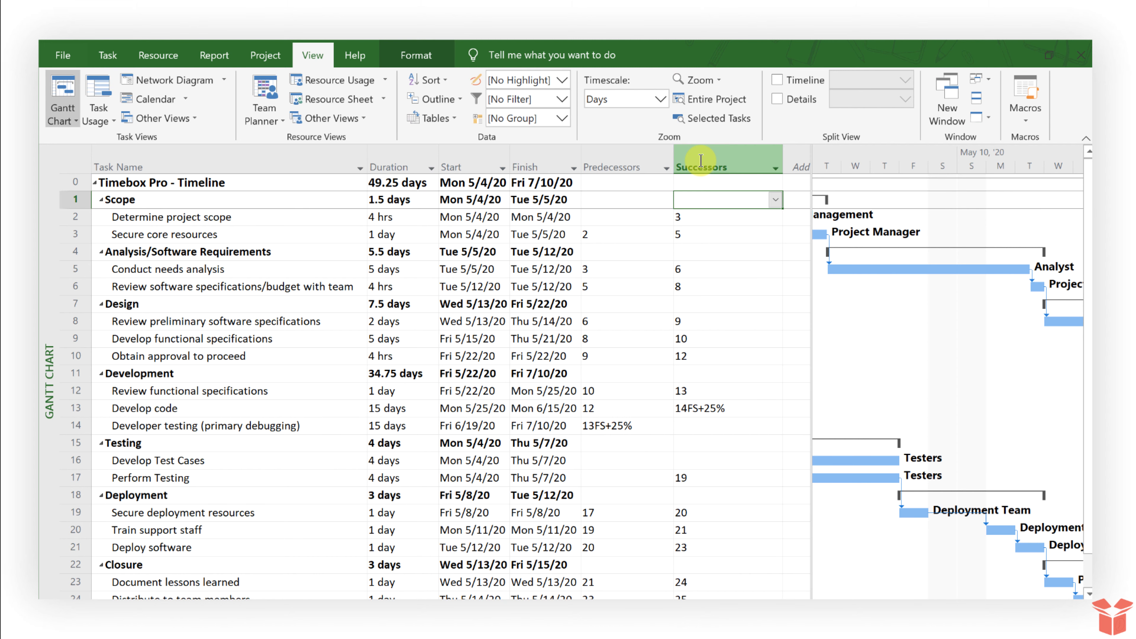
Compare Secure core resources' predecessor 2 with Determine project scope's successor 3
{"action": "left_click", "coordinate": [624, 156]}
{"action": "left_click", "coordinate": [719, 157]}
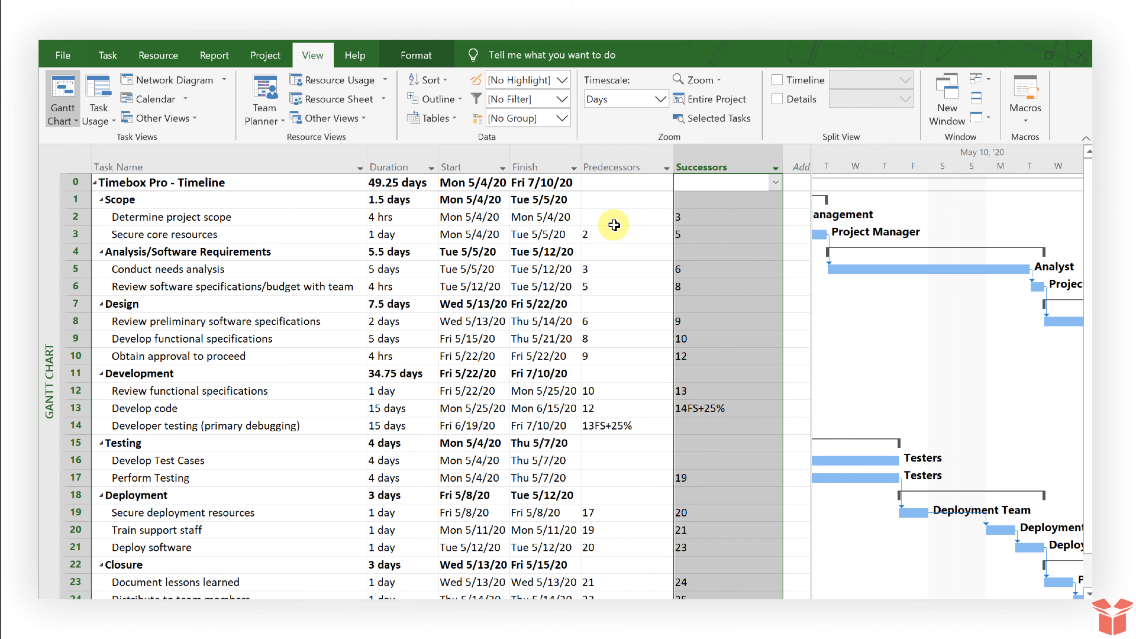
{"action": "left_click_drag", "start_coordinate": [325, 217], "coordinate": [327, 229]}
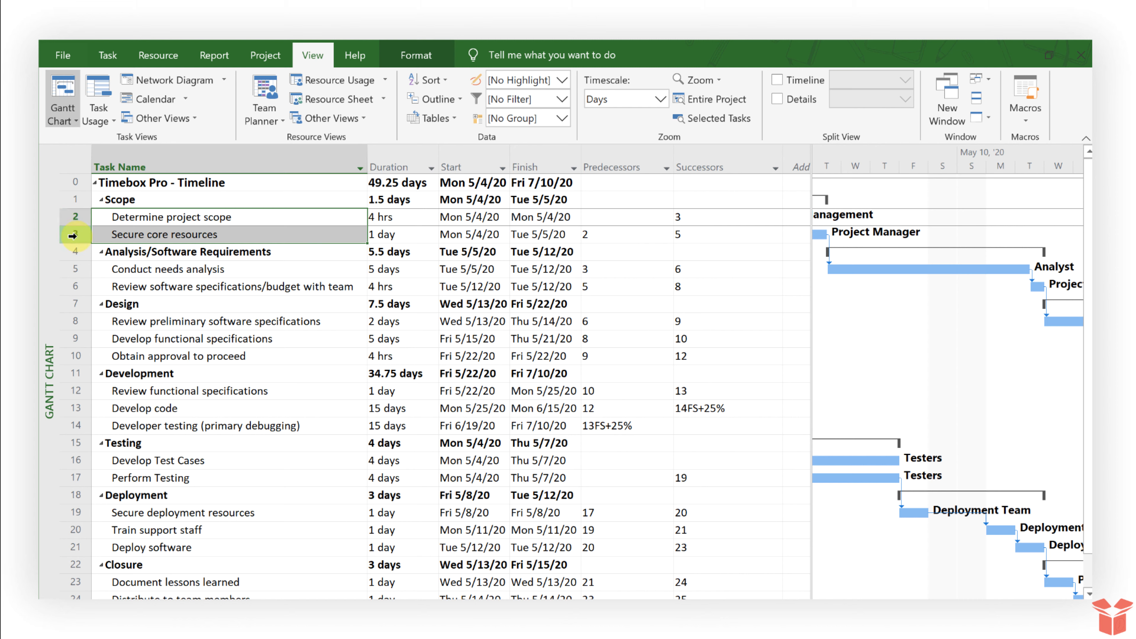
{"action": "left_click", "coordinate": [211, 234]}
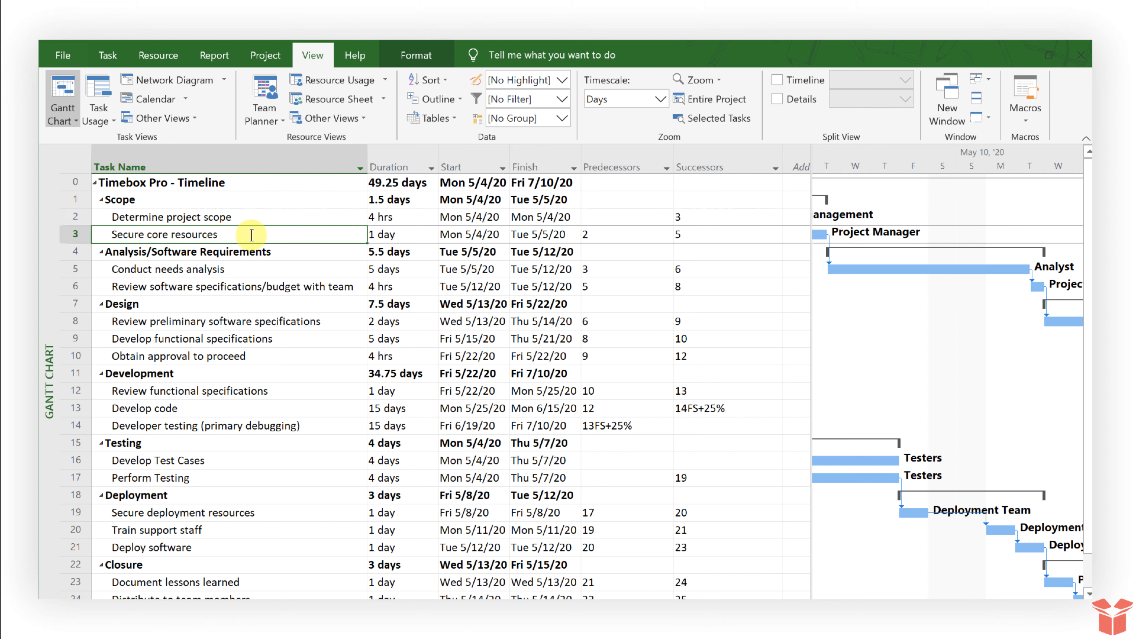
{"action": "left_click", "coordinate": [610, 234]}
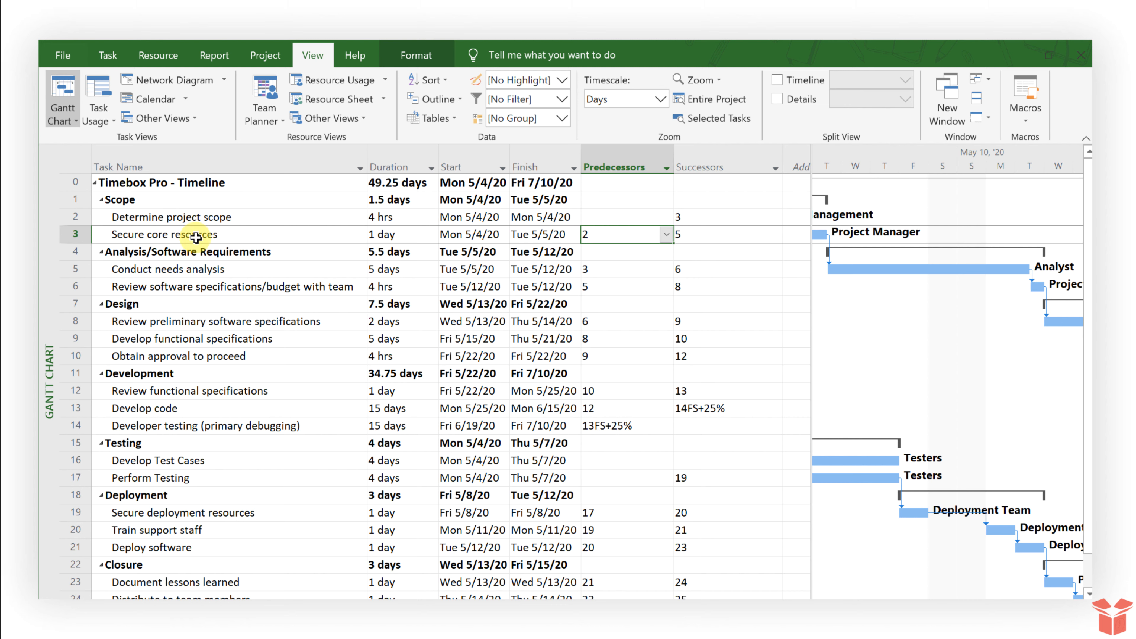
{"action": "left_click", "coordinate": [209, 213]}
{"action": "left_click", "coordinate": [55, 216]}
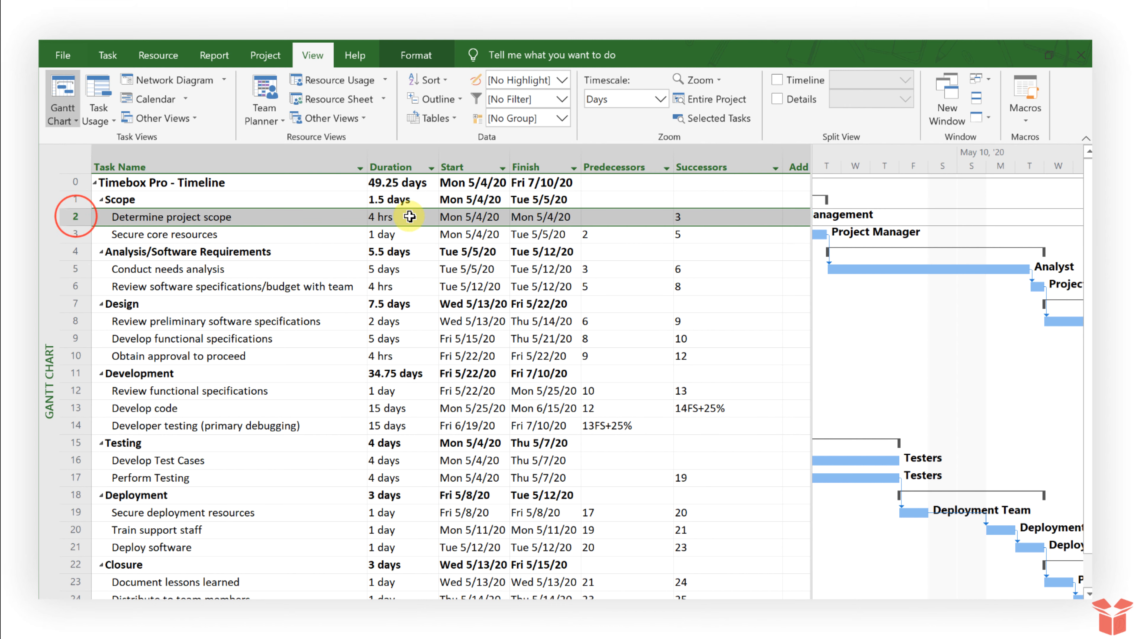
{"action": "left_click", "coordinate": [688, 213]}
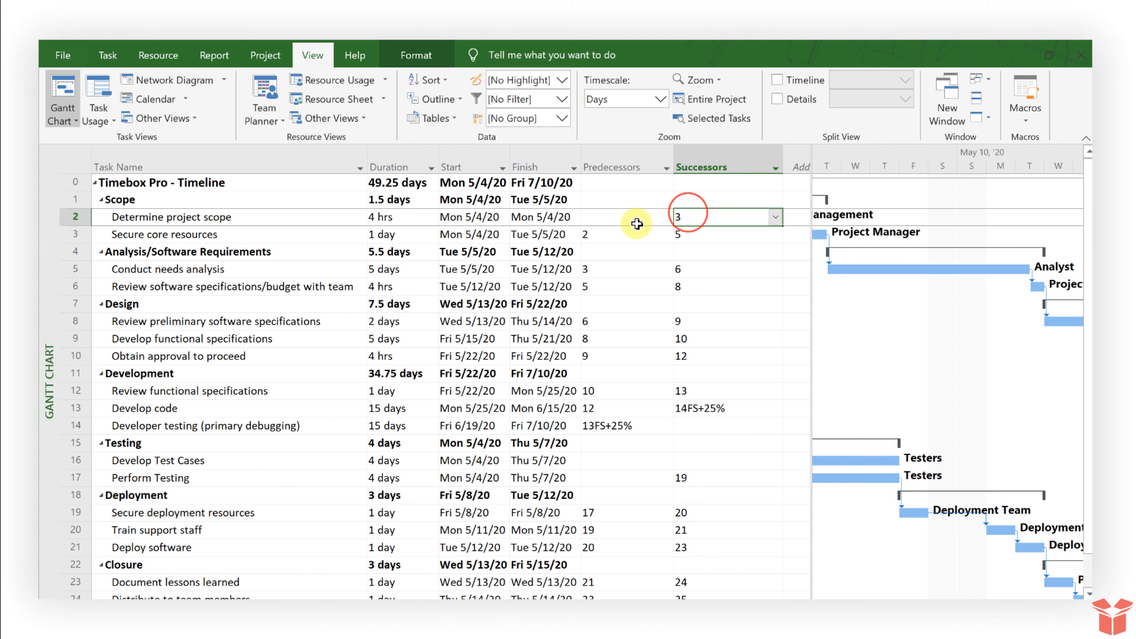
{"action": "left_click", "coordinate": [261, 236]}
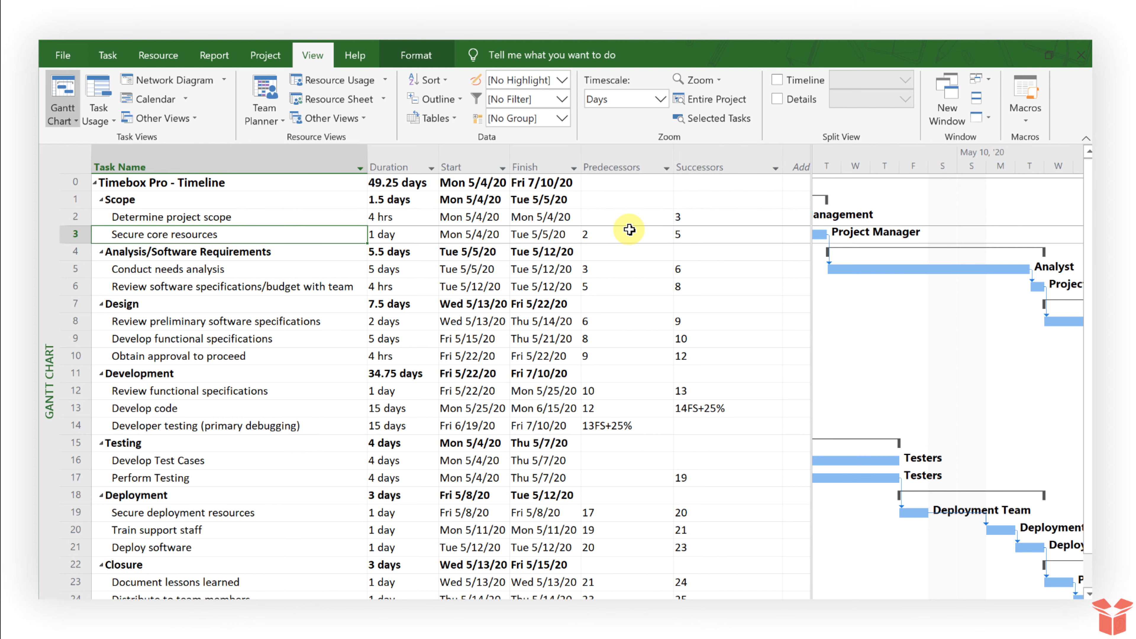
Hide the Successors column and bring the Task Mode column back into view
{"action": "left_click", "coordinate": [628, 155]}
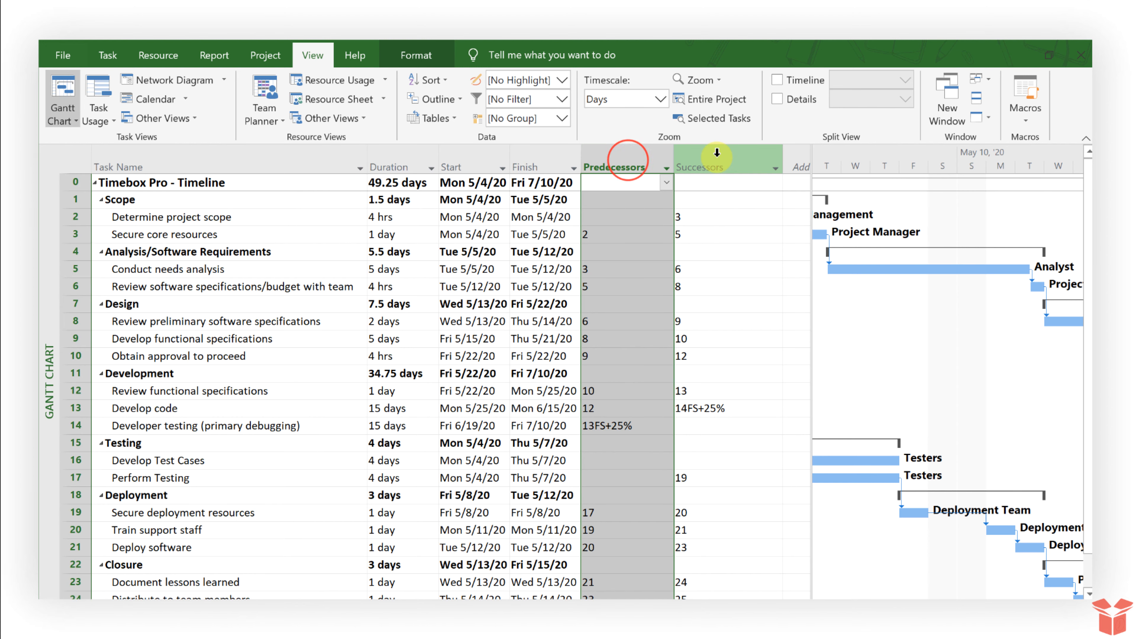
{"action": "left_click", "coordinate": [723, 156]}
{"action": "right_click", "coordinate": [725, 155]}
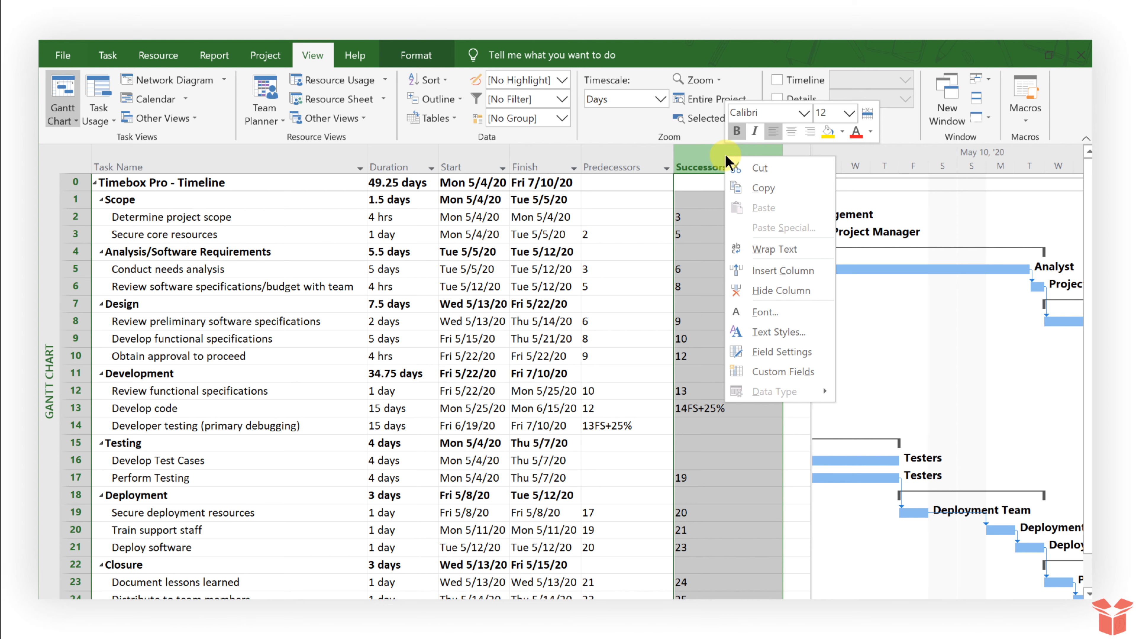
{"action": "left_click", "coordinate": [782, 290]}
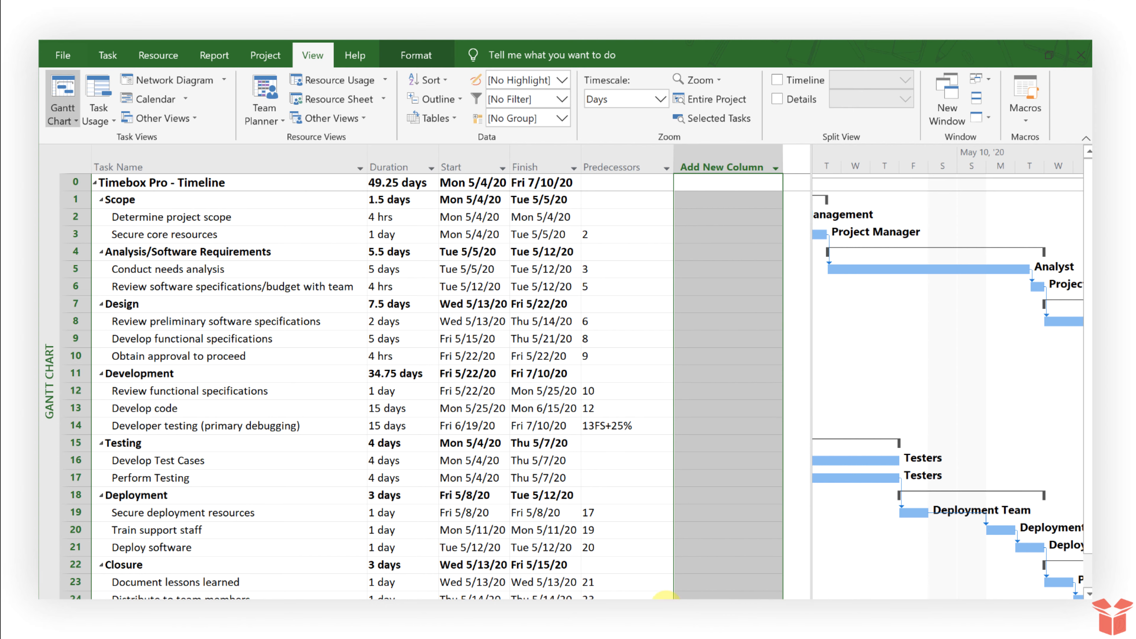
{"action": "left_click", "coordinate": [504, 607]}
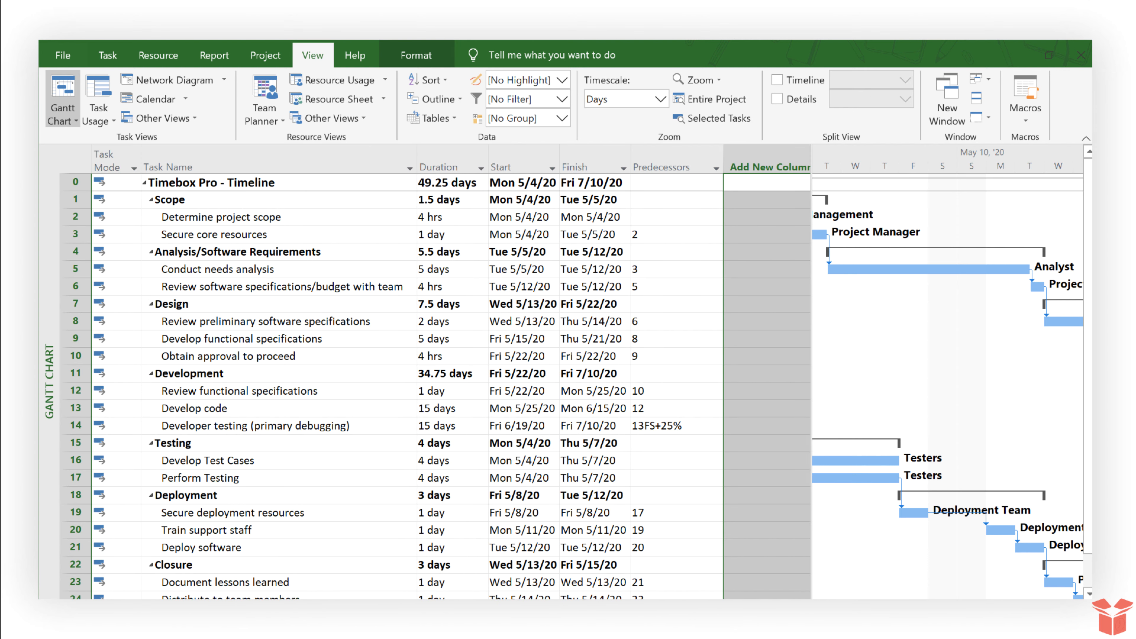
Link Perform Testing to follow Develop Test Cases with Link the Selected Tasks
{"action": "left_click", "coordinate": [354, 269]}
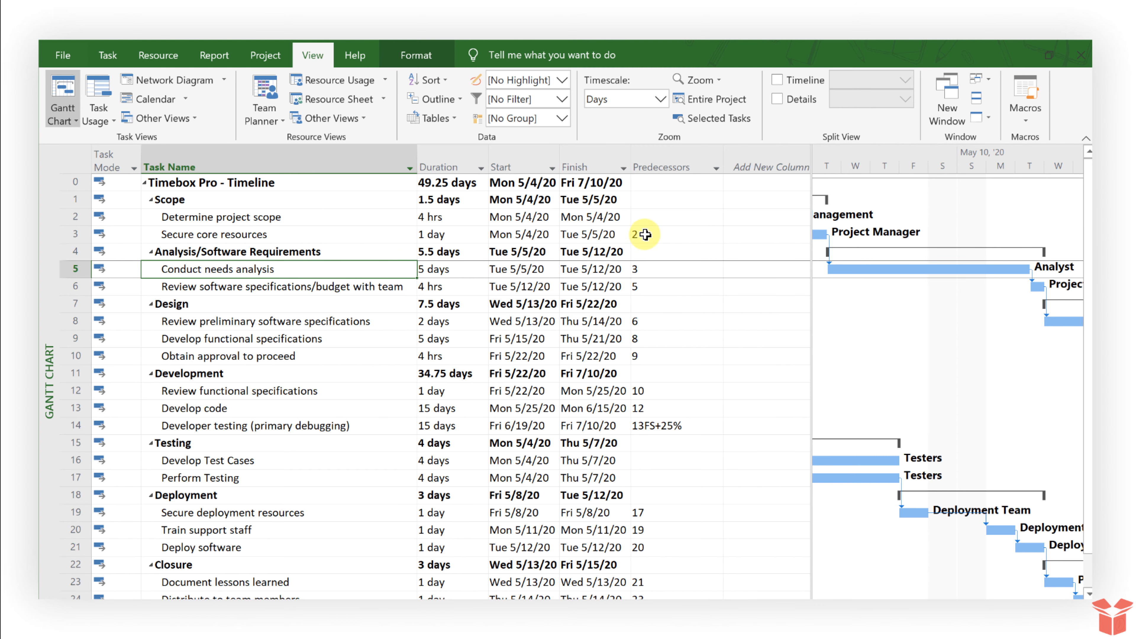
{"action": "scroll", "coordinate": [272, 356], "scroll_direction": "down", "scroll_amount": 2}
{"action": "left_click_drag", "start_coordinate": [272, 356], "coordinate": [272, 375]}
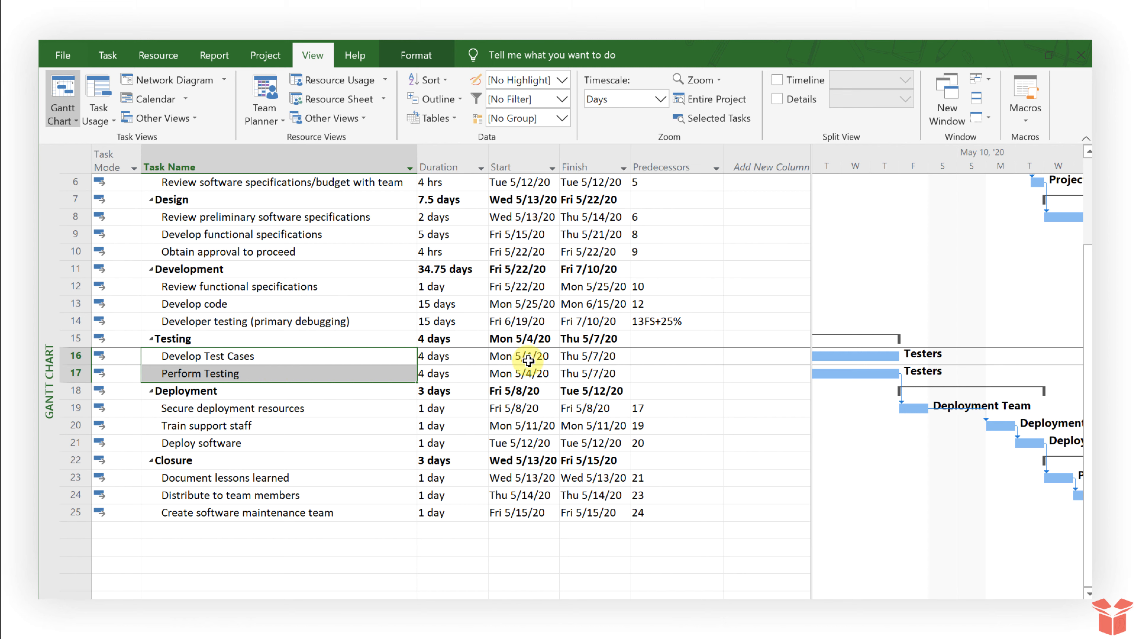
{"action": "left_click", "coordinate": [108, 55]}
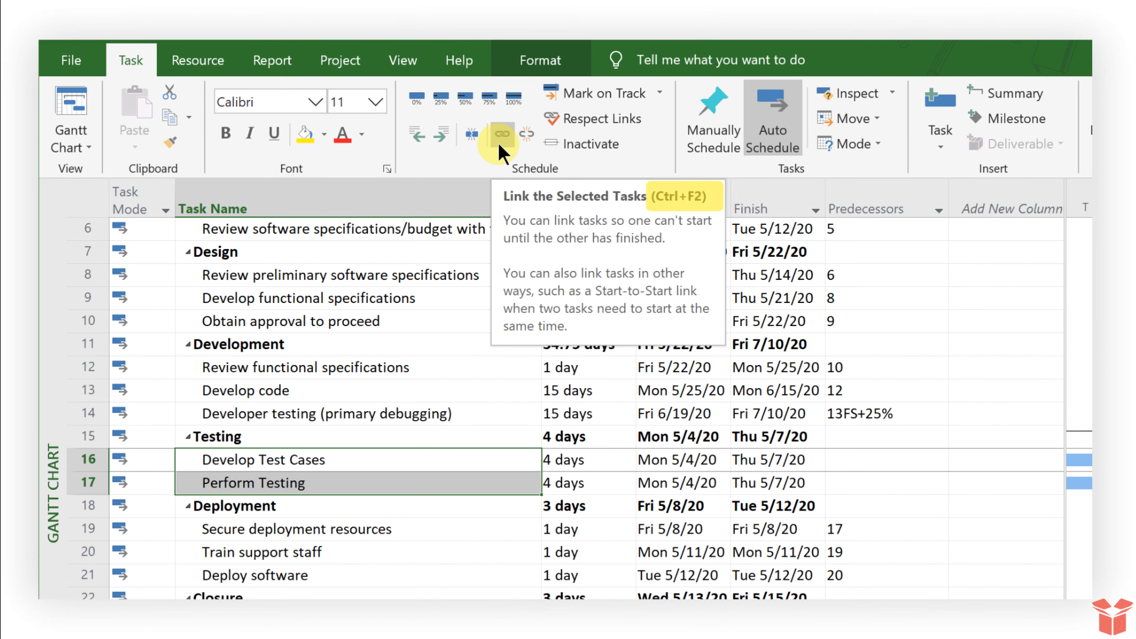
{"action": "left_click", "coordinate": [501, 134]}
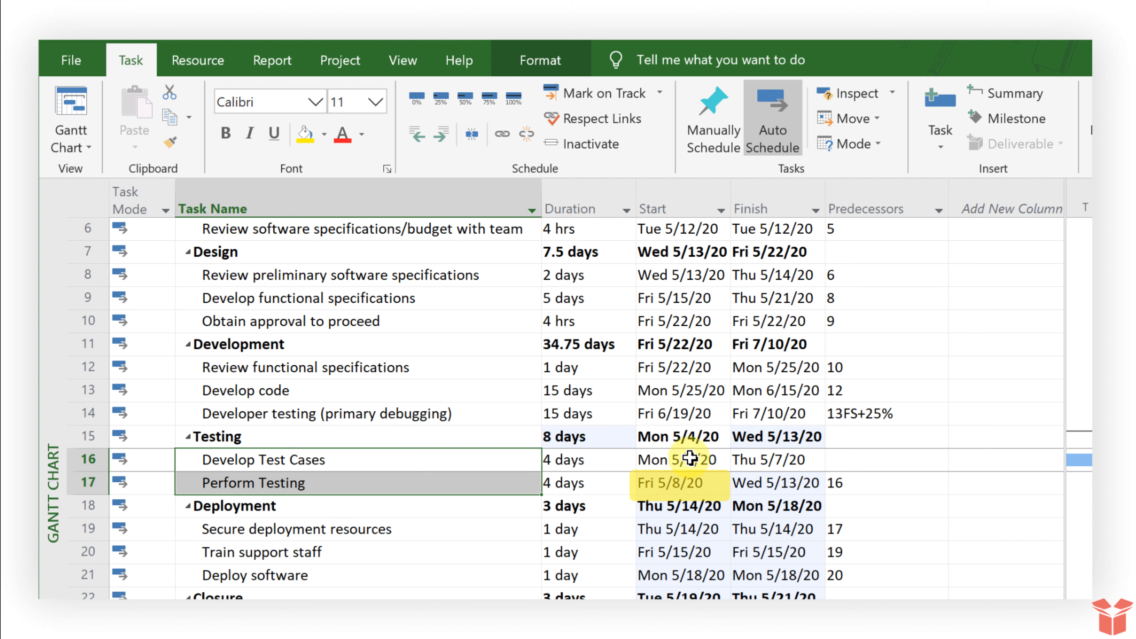
Check Perform Testing's new predecessor 16 and its start date against Develop Test Cases' finish
{"action": "left_click", "coordinate": [868, 488]}
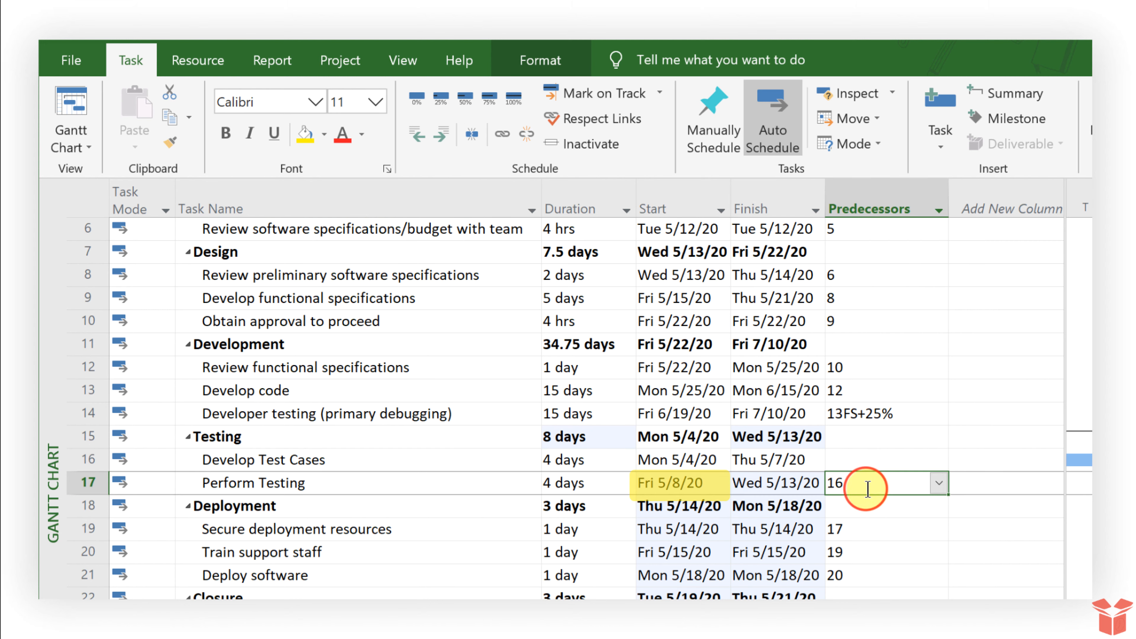
{"action": "left_click", "coordinate": [673, 460]}
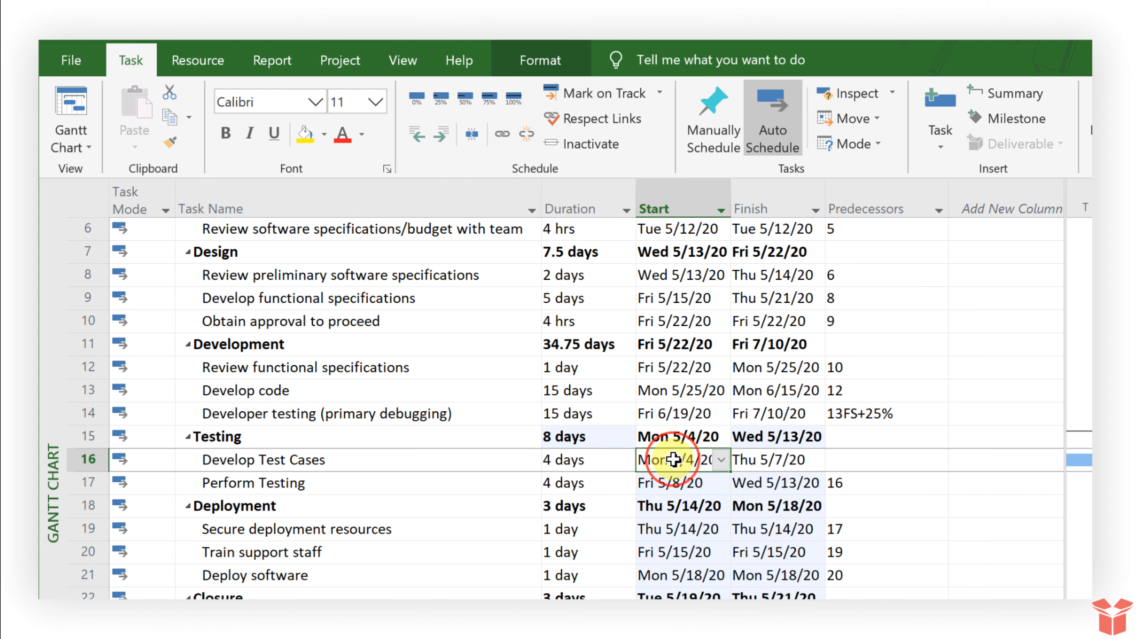
{"action": "left_click", "coordinate": [746, 461]}
{"action": "left_click", "coordinate": [667, 482]}
{"action": "left_click", "coordinate": [764, 451]}
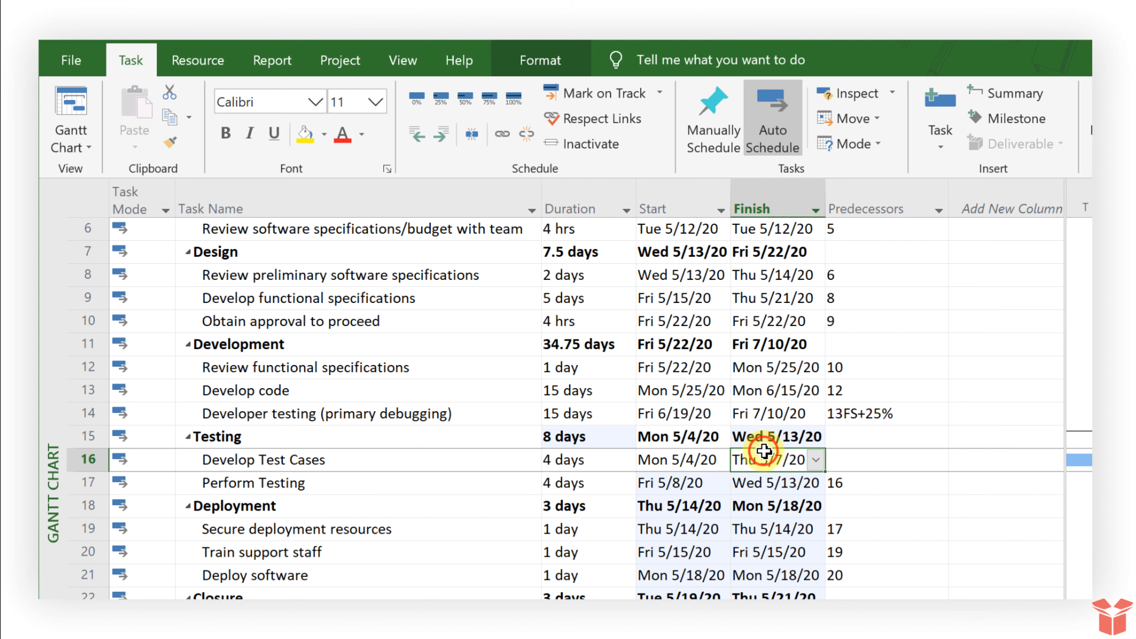
{"action": "left_click", "coordinate": [698, 482]}
Unlink the two testing tasks so Perform Testing returns to Mon 5/4/20–Thu 5/7/20
{"action": "left_click_drag", "start_coordinate": [465, 460], "coordinate": [456, 480]}
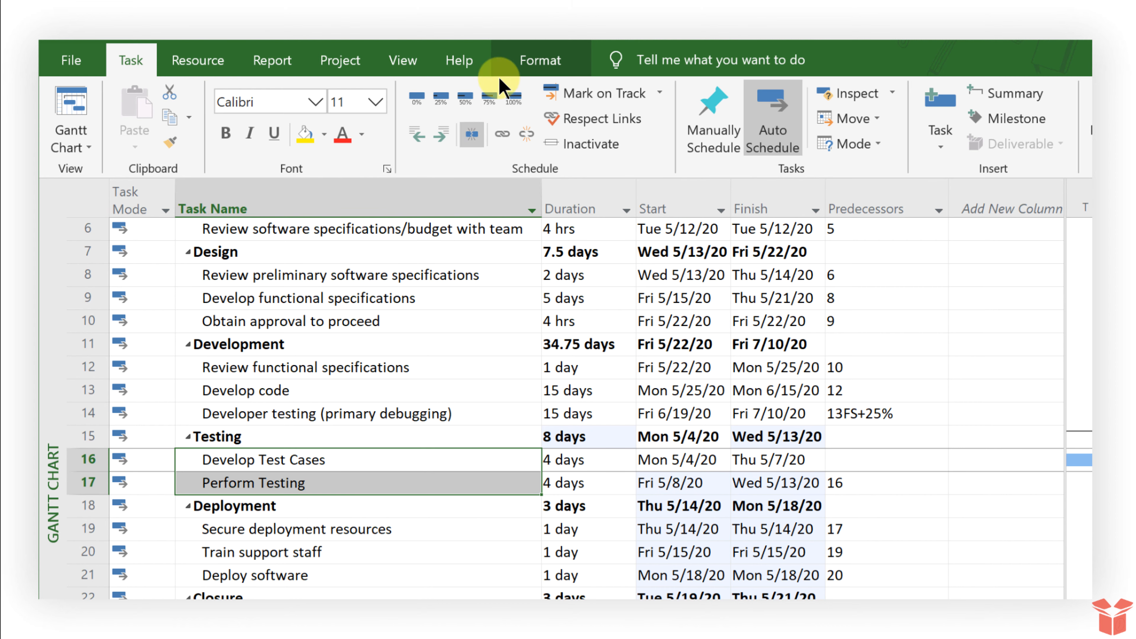
{"action": "left_click", "coordinate": [526, 134]}
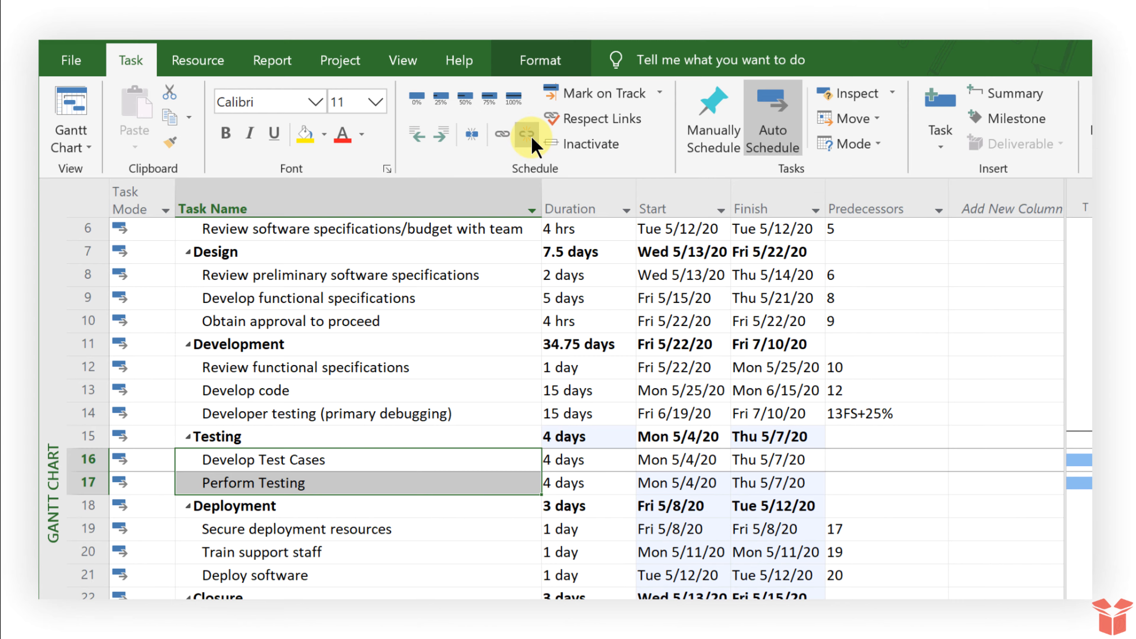
{"action": "left_click_drag", "start_coordinate": [676, 482], "coordinate": [766, 482]}
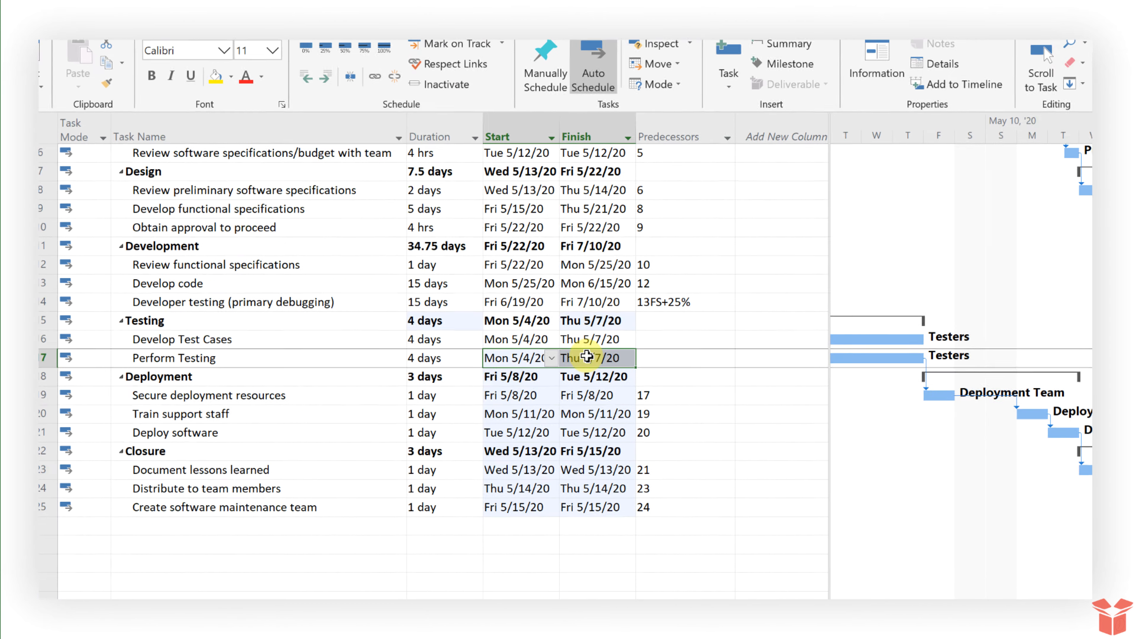
Open Perform Testing's Task Information on the Predecessors tab to add a predecessor
{"action": "left_click", "coordinate": [661, 358]}
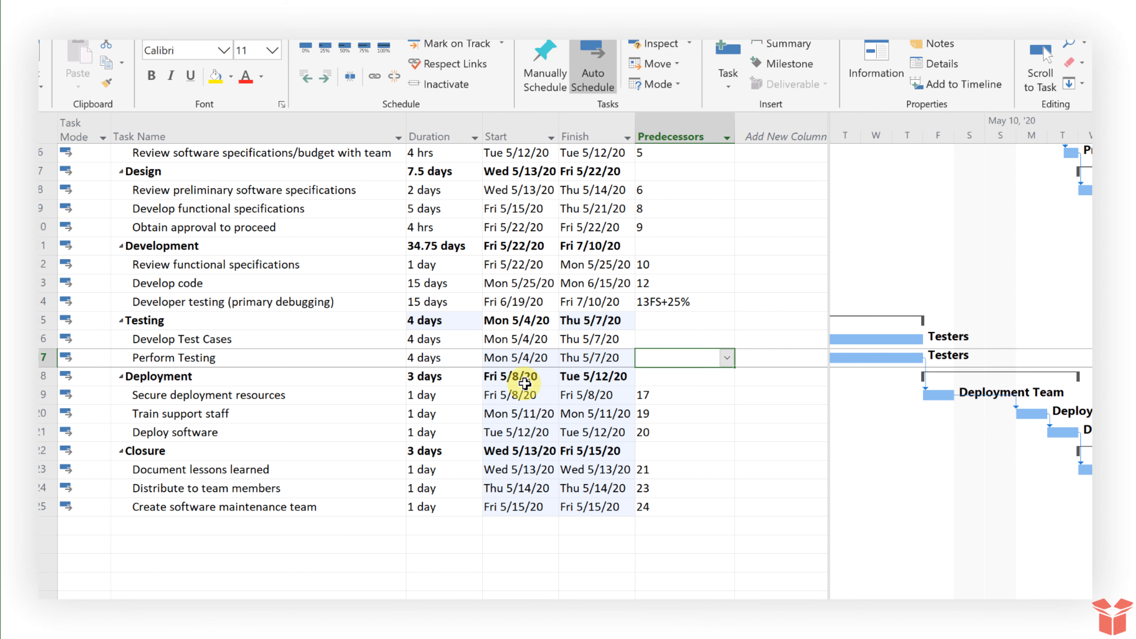
{"action": "double_click", "coordinate": [306, 358]}
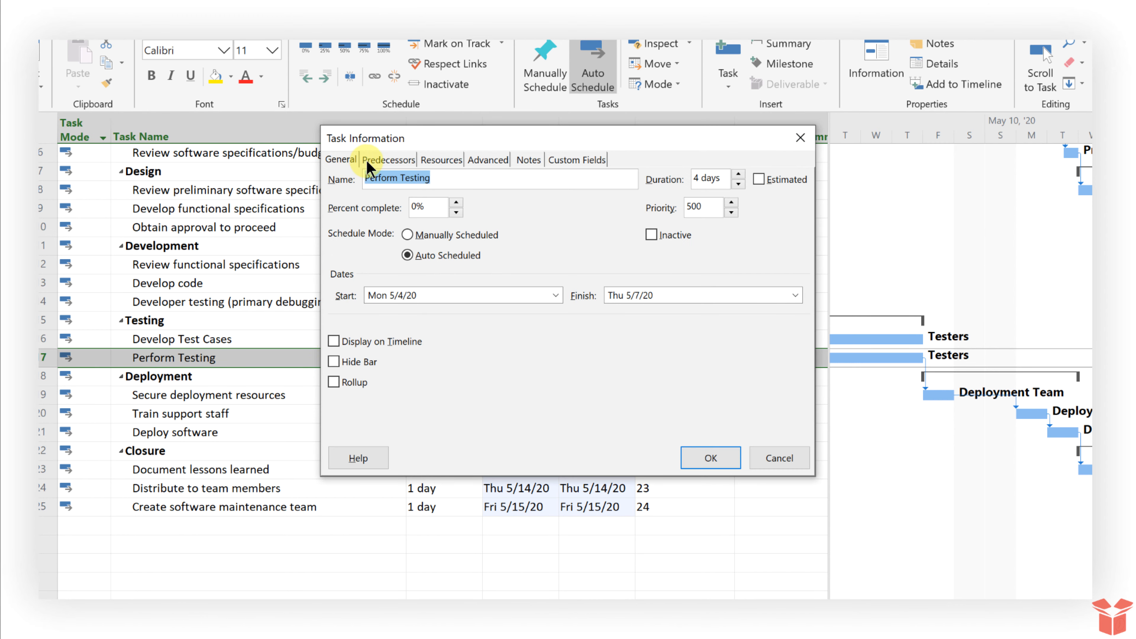
{"action": "left_click", "coordinate": [400, 160]}
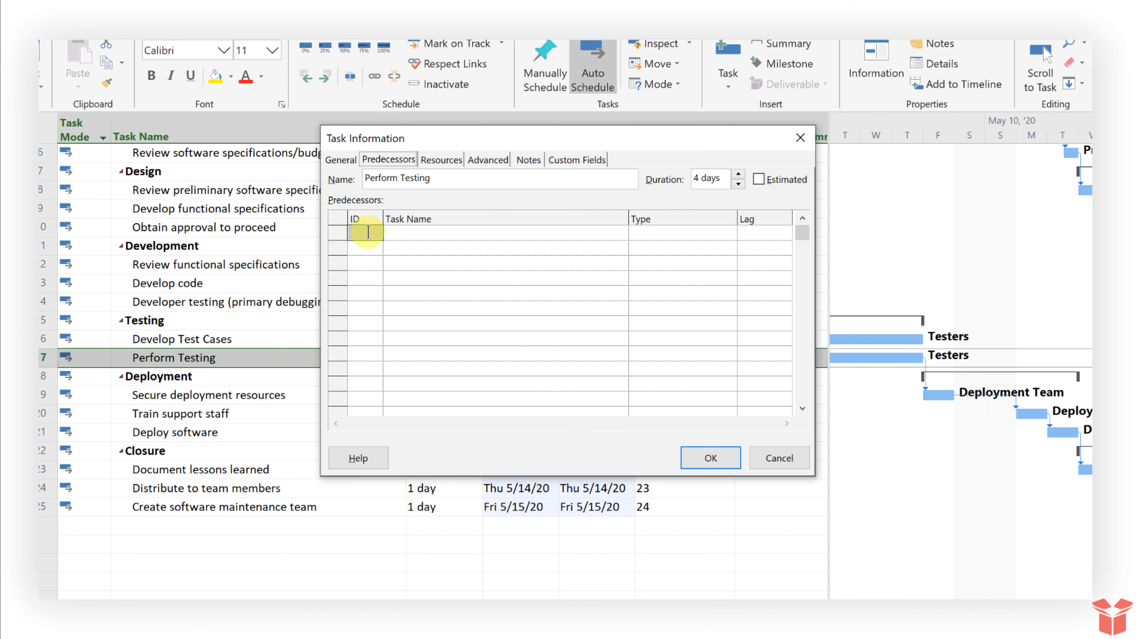
{"action": "left_click", "coordinate": [368, 233]}
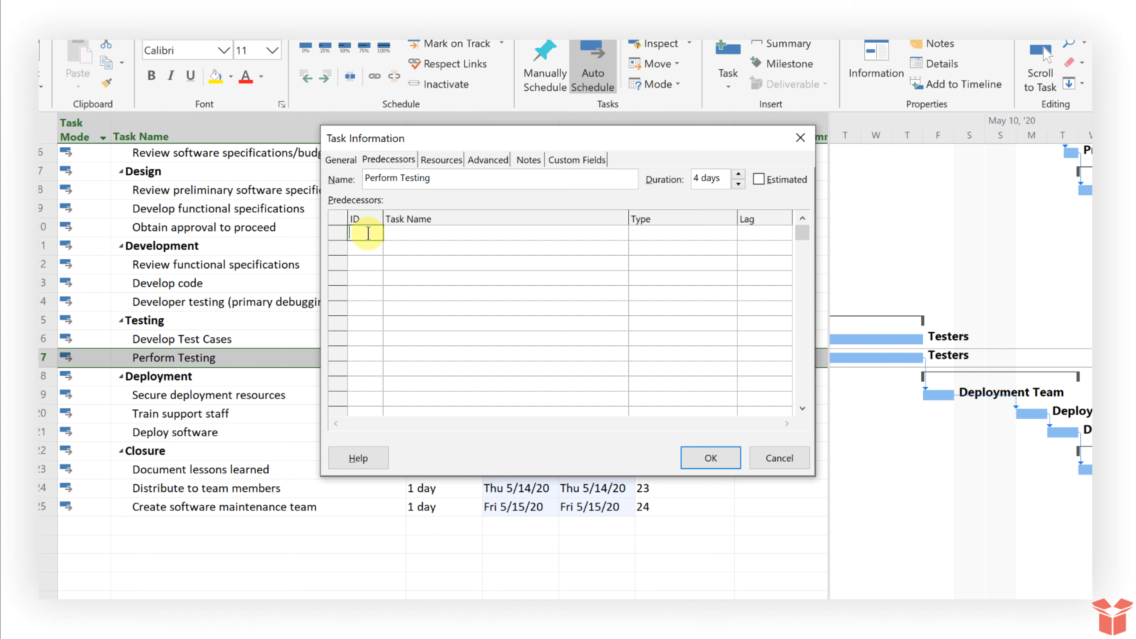
{"action": "left_click_drag", "start_coordinate": [444, 134], "coordinate": [720, 0]}
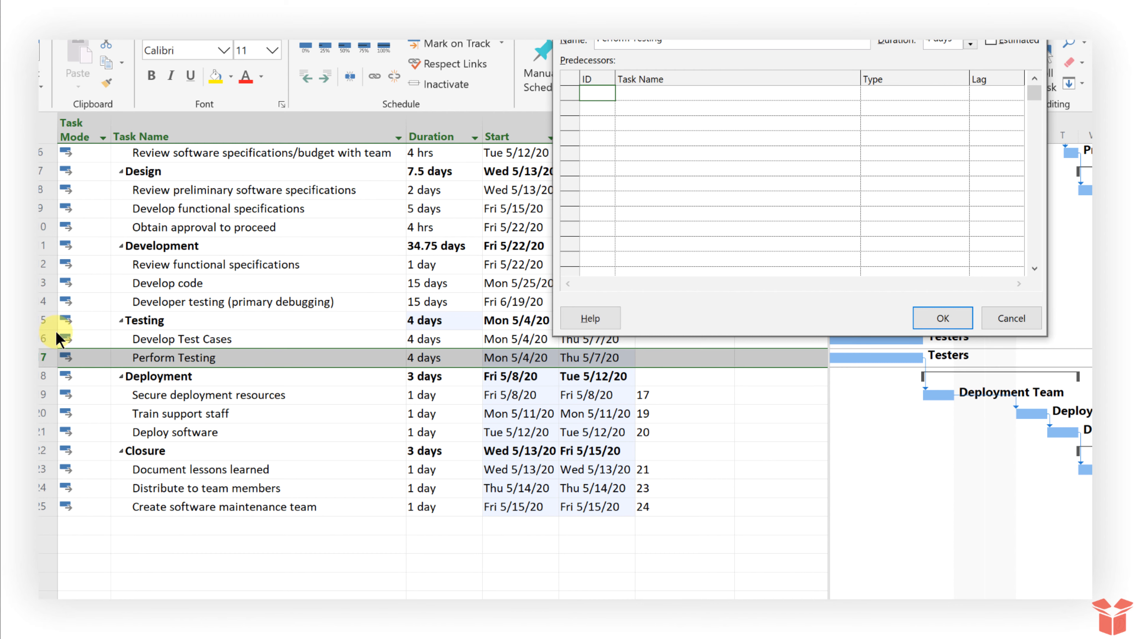
Add 16 Develop Test Cases as a Finish-to-Start predecessor with 0d lag, then reopen the details
{"action": "left_click", "coordinate": [679, 91]}
{"action": "left_click", "coordinate": [853, 93]}
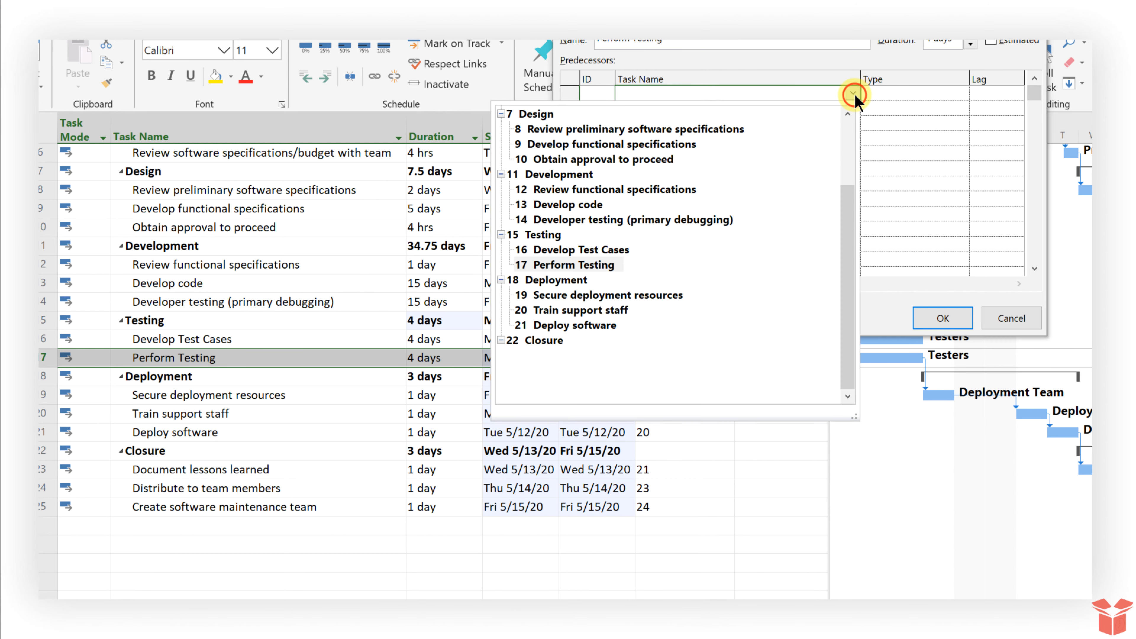
{"action": "left_click", "coordinate": [554, 249]}
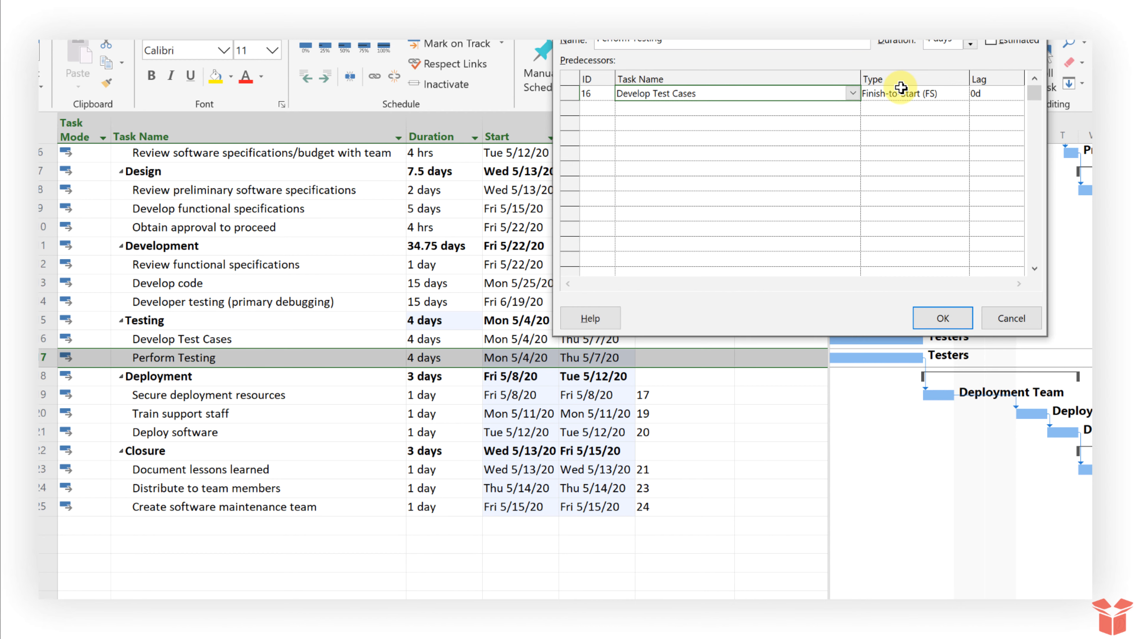
{"action": "left_click", "coordinate": [935, 94]}
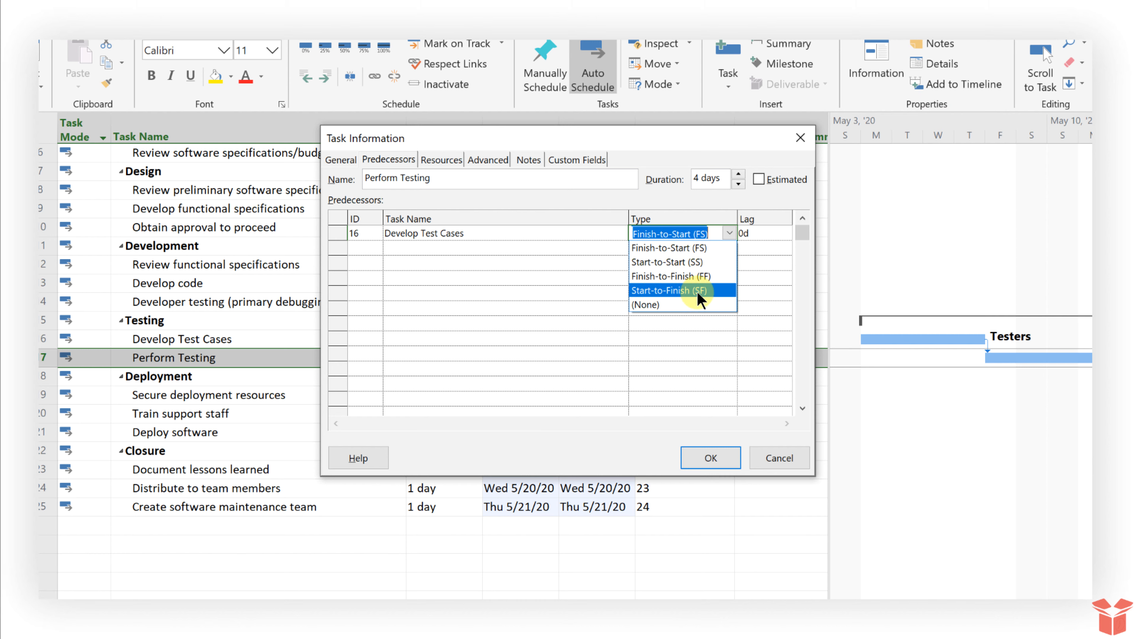
{"action": "left_click", "coordinate": [729, 232]}
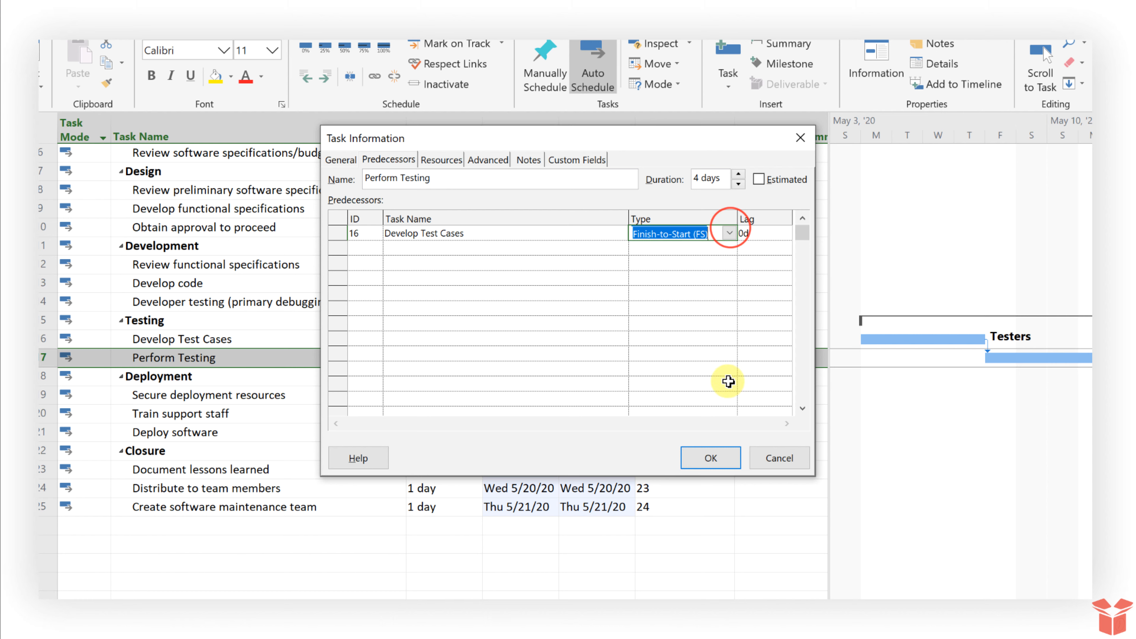
{"action": "left_click", "coordinate": [720, 448]}
{"action": "double_click", "coordinate": [364, 361]}
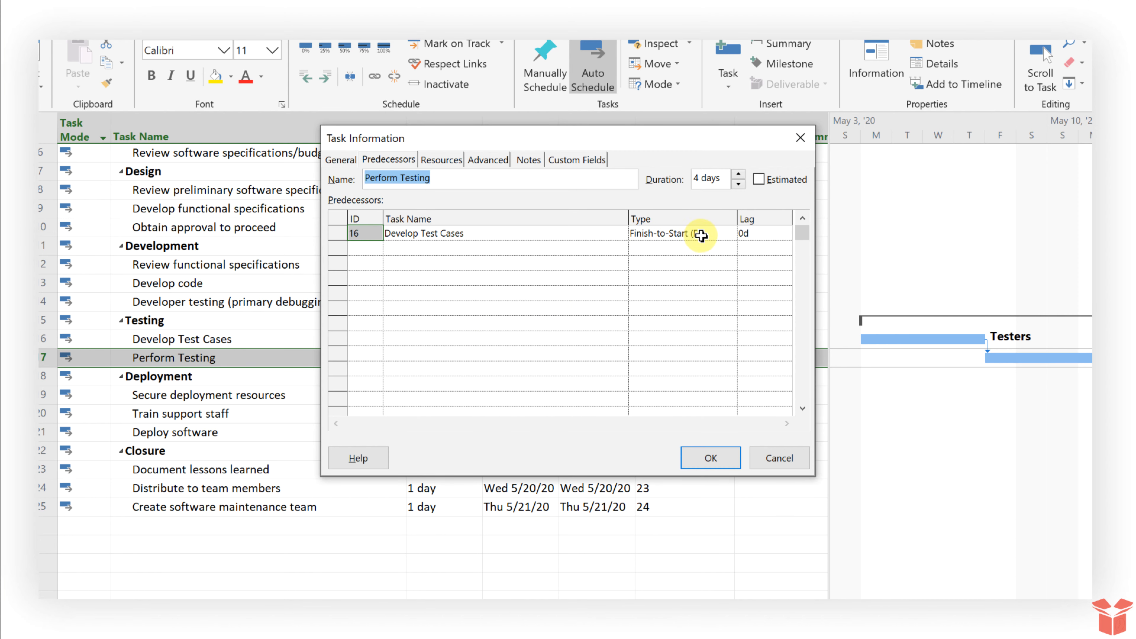
Give the Develop Test Cases link a 1-day lag, making it 16FS+1 day
{"action": "left_click_drag", "start_coordinate": [698, 141], "coordinate": [938, 47]}
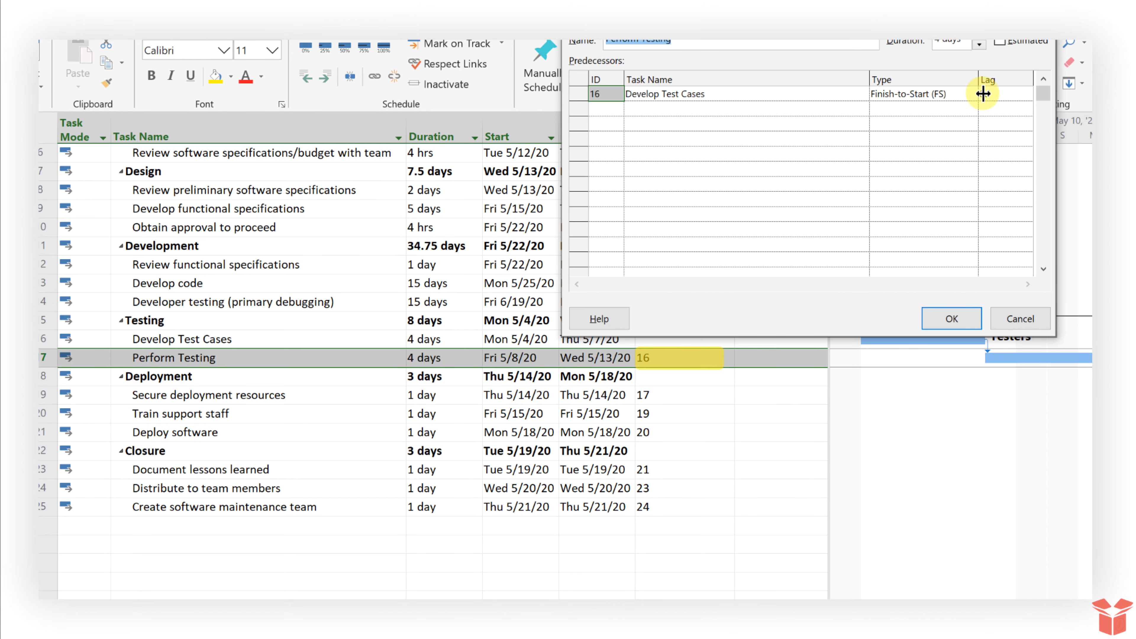
{"action": "left_click", "coordinate": [993, 95]}
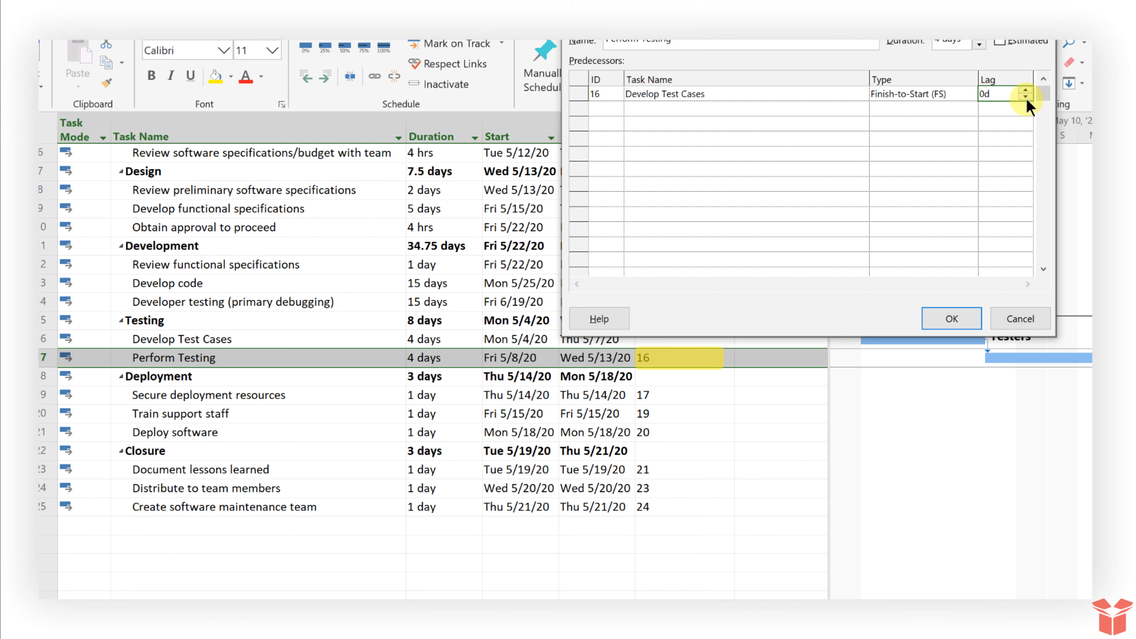
{"action": "left_click", "coordinate": [952, 319]}
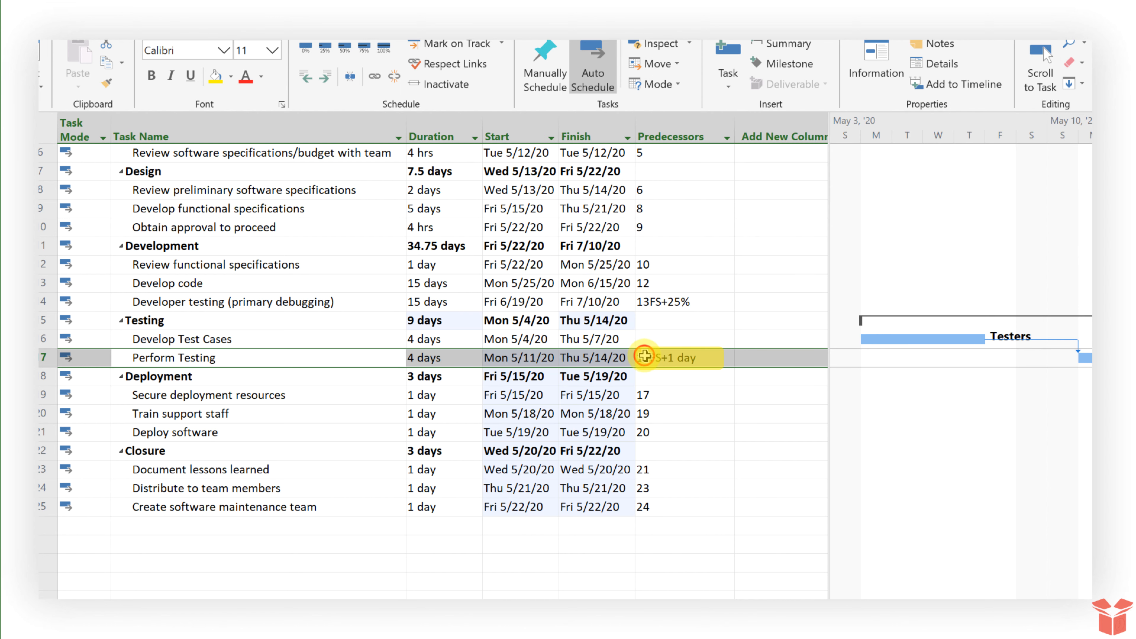
Change the link type to Start-to-Start (SS) in Perform Testing's Task Information
{"action": "left_click", "coordinate": [653, 357]}
{"action": "left_click", "coordinate": [649, 358]}
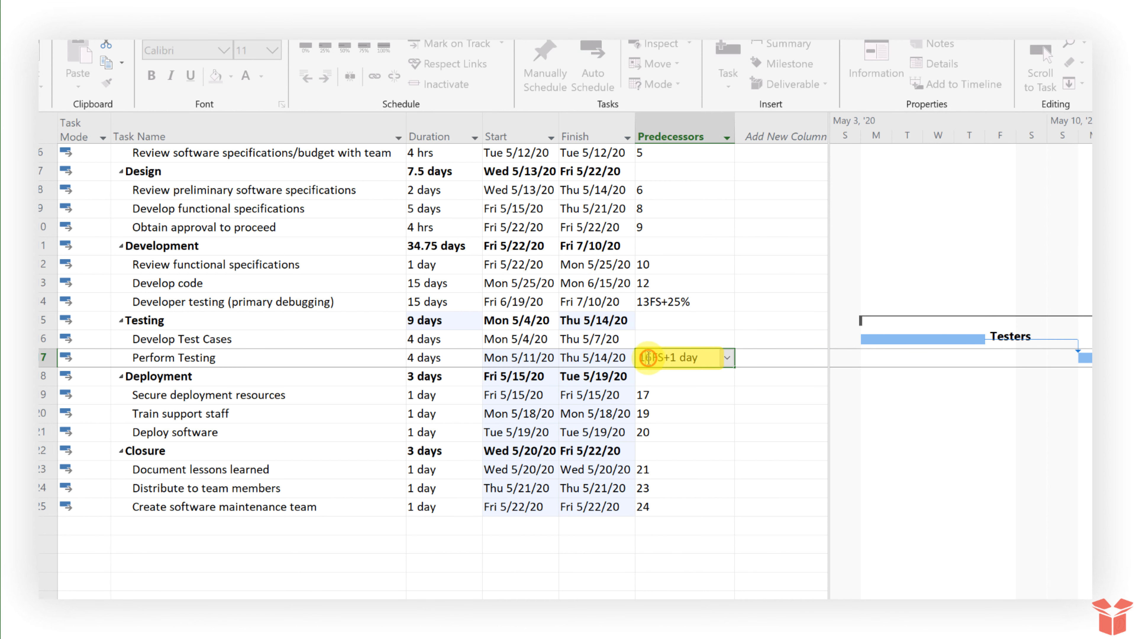
{"action": "double_click", "coordinate": [380, 358]}
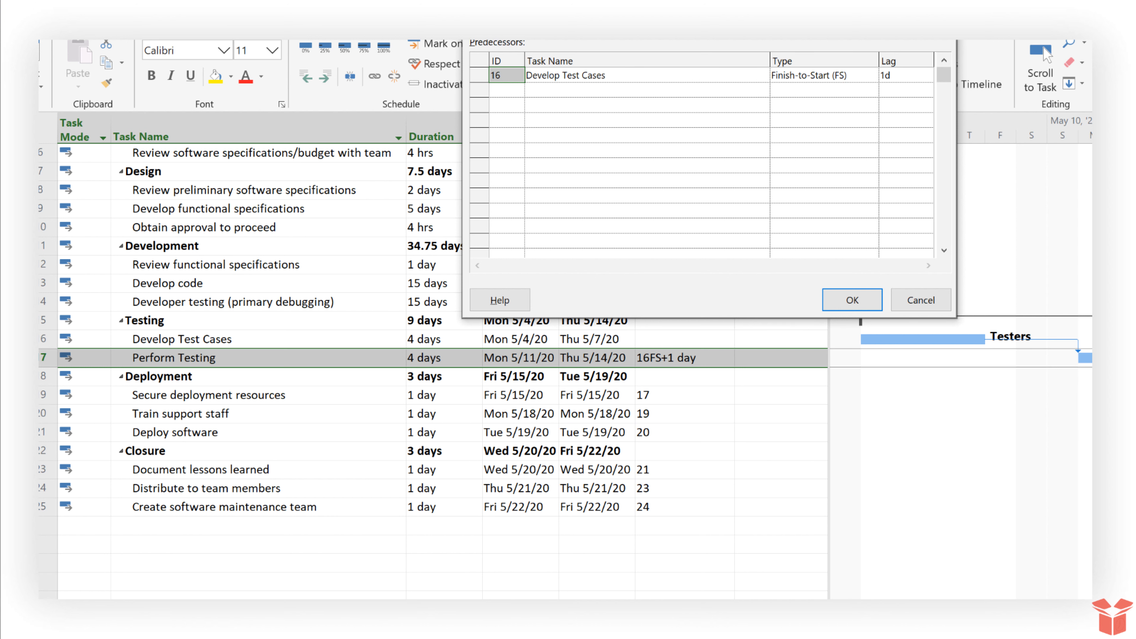
{"action": "left_click", "coordinate": [855, 76]}
{"action": "left_click", "coordinate": [872, 74]}
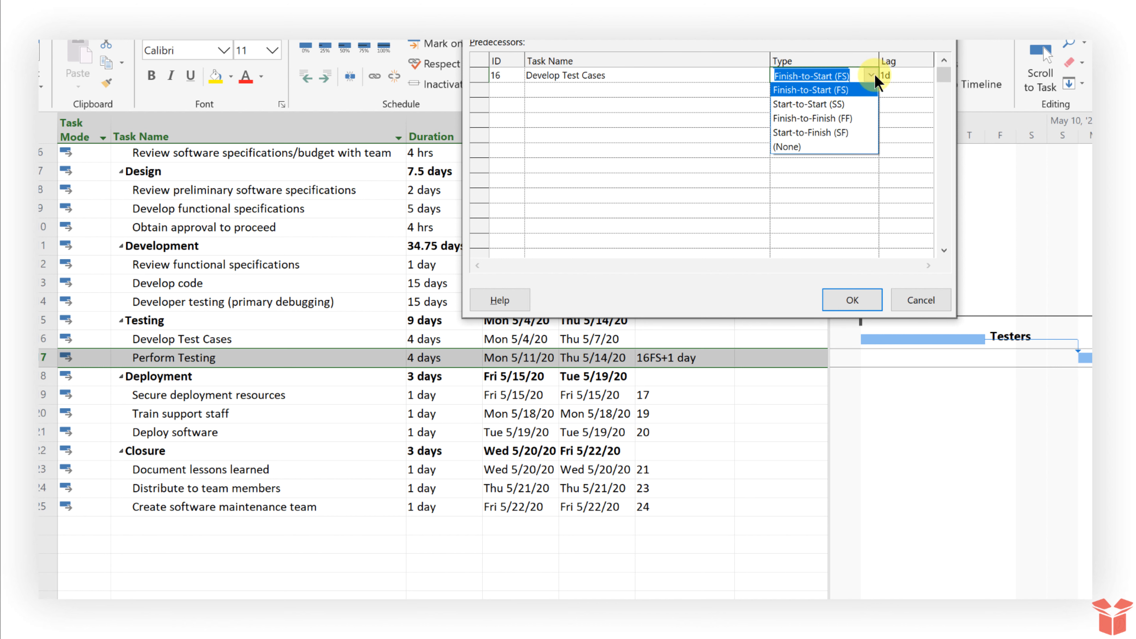
{"action": "left_click", "coordinate": [830, 102]}
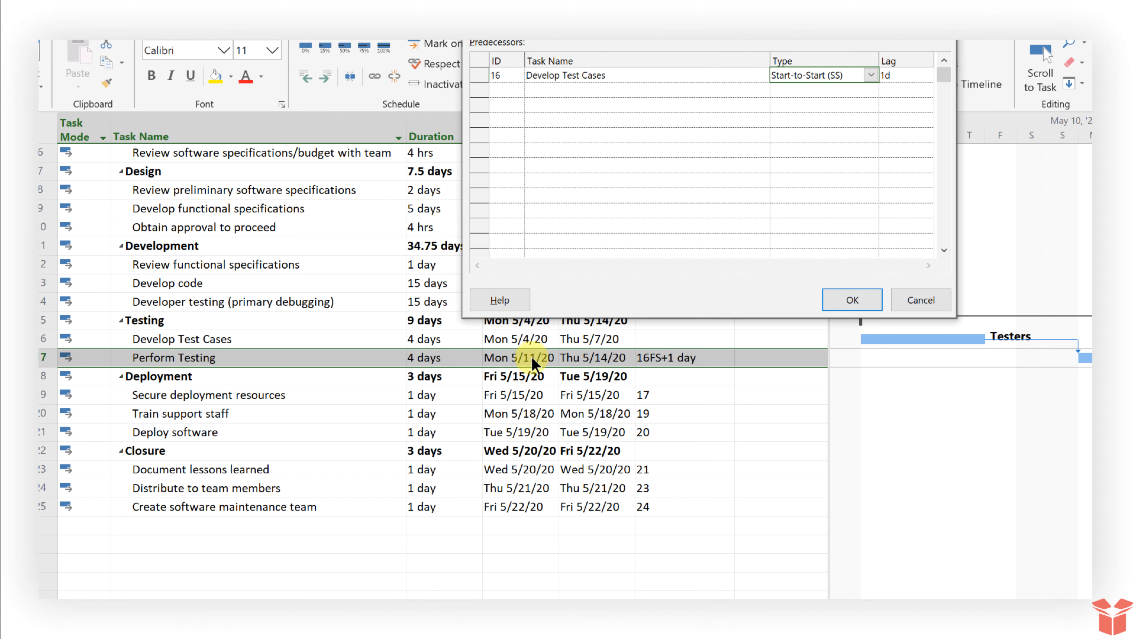
{"action": "left_click_drag", "start_coordinate": [583, 231], "coordinate": [659, 231]}
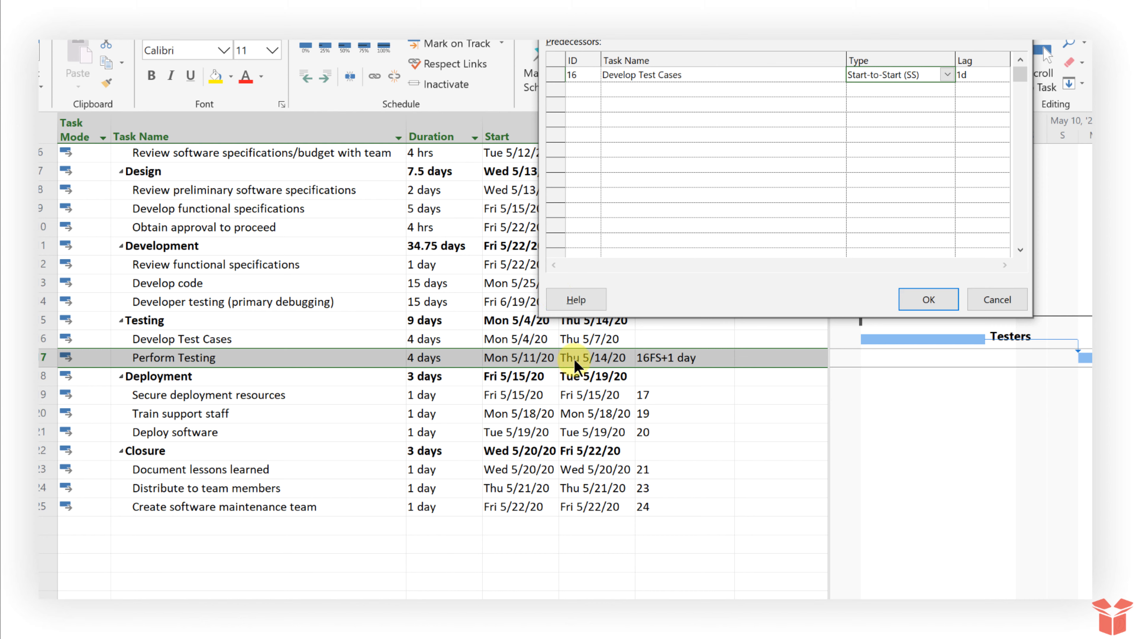
{"action": "left_click", "coordinate": [935, 298]}
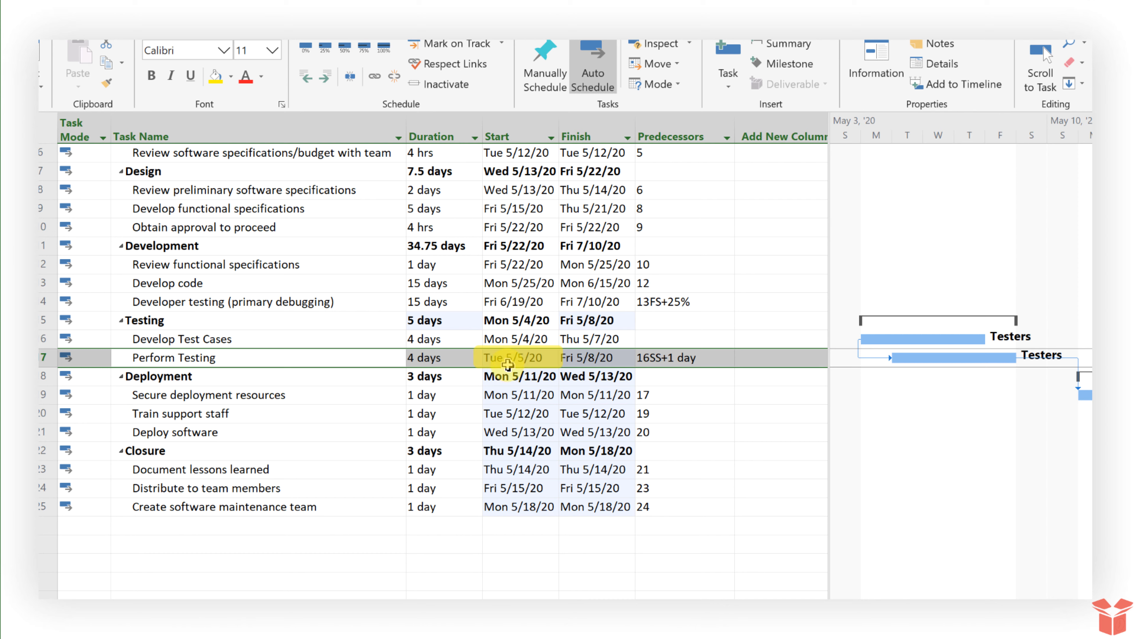
Change the link type to Finish-to-Finish, leaving Perform Testing at 16FF+1 day
{"action": "double_click", "coordinate": [454, 358]}
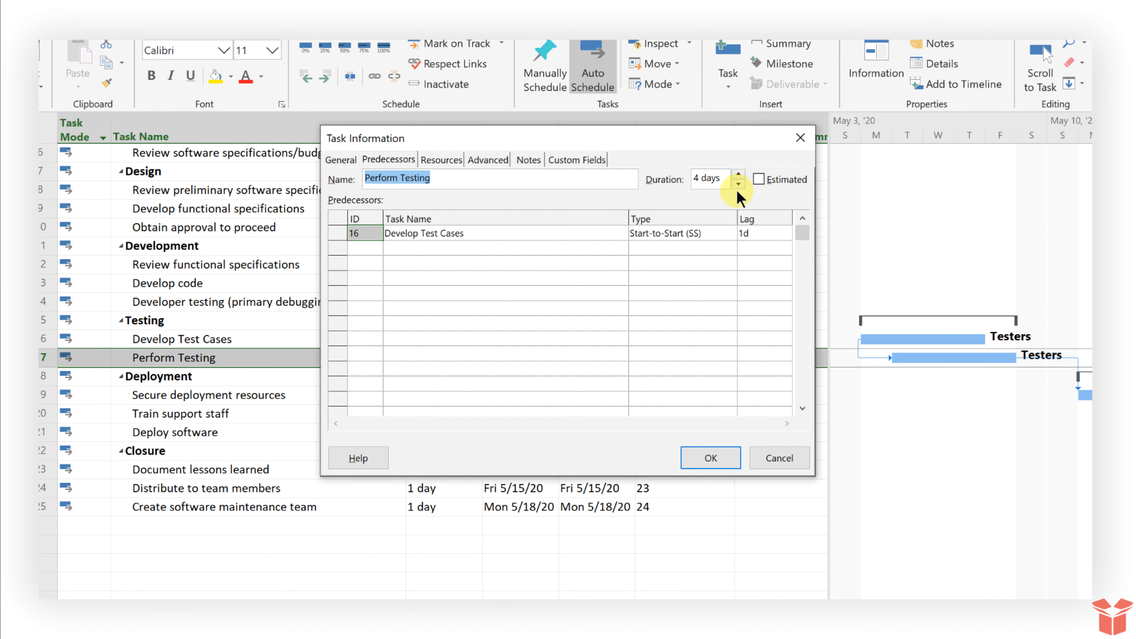
{"action": "left_click", "coordinate": [725, 232]}
{"action": "left_click", "coordinate": [730, 233]}
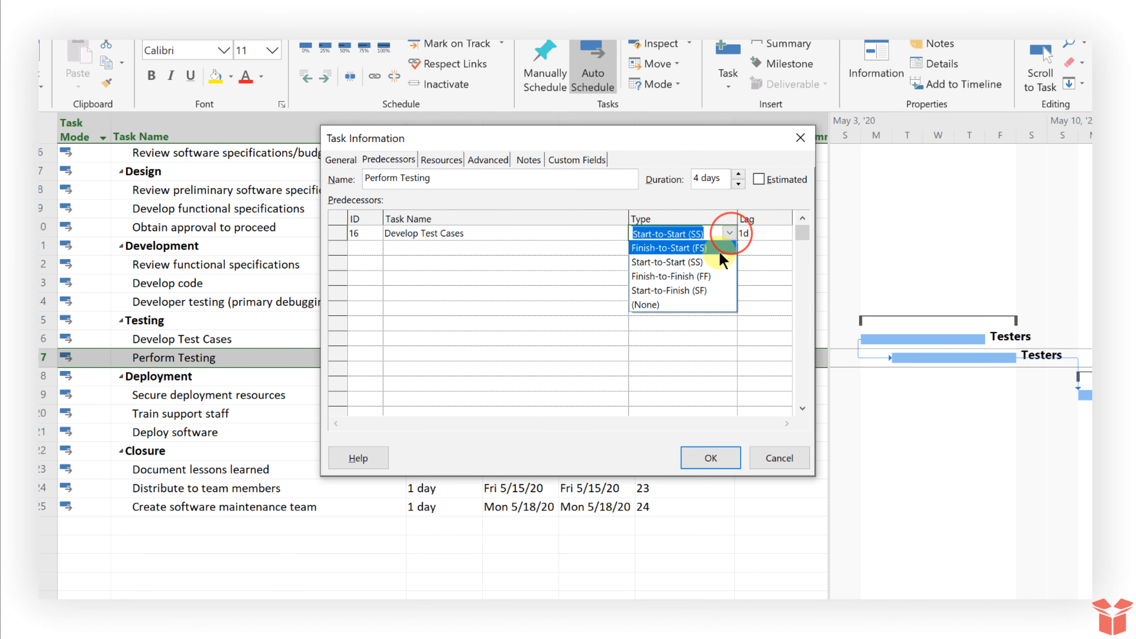
{"action": "left_click", "coordinate": [691, 276]}
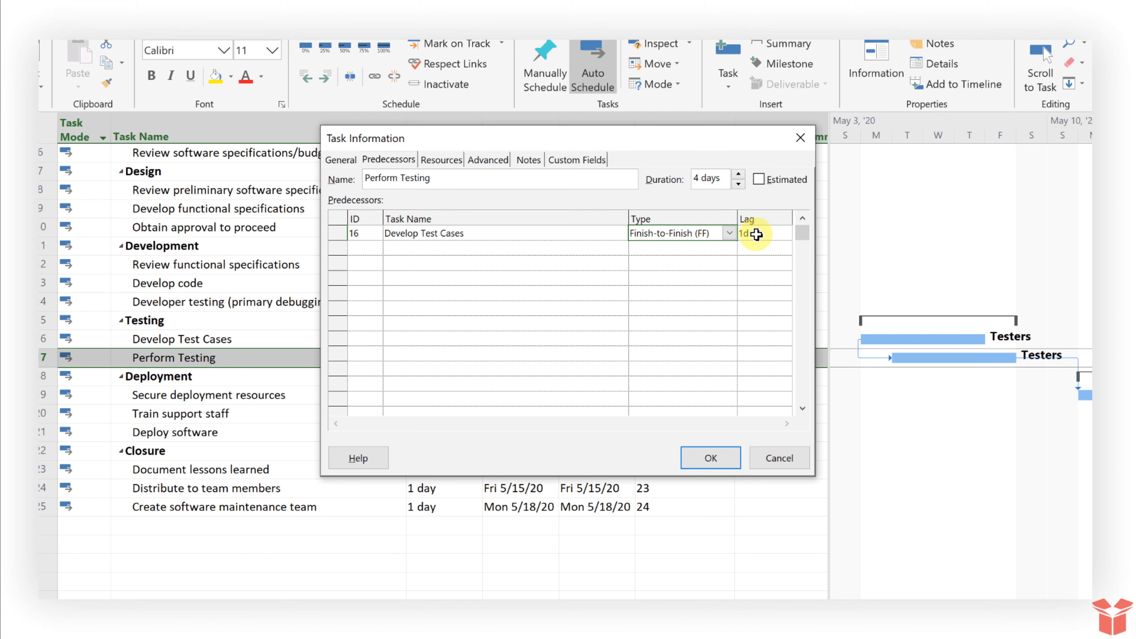
{"action": "left_click", "coordinate": [723, 459]}
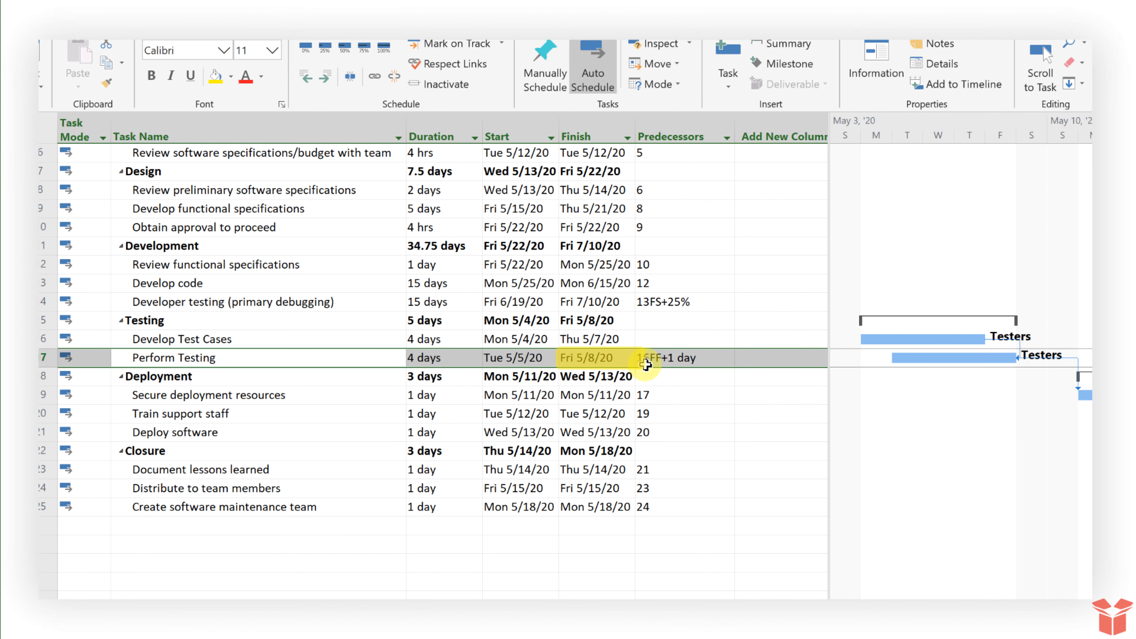
Set Perform Testing's 16FF+1 day link to Start-to-Finish, prompting the Planning Wizard warning
{"action": "left_click", "coordinate": [674, 360]}
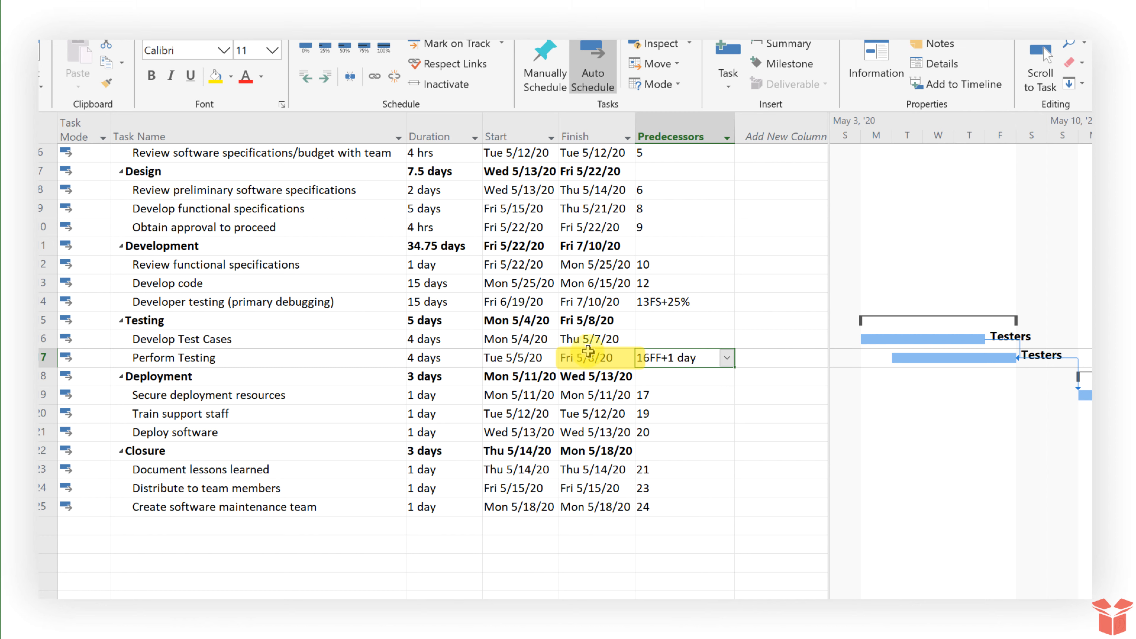
{"action": "left_click", "coordinate": [613, 358]}
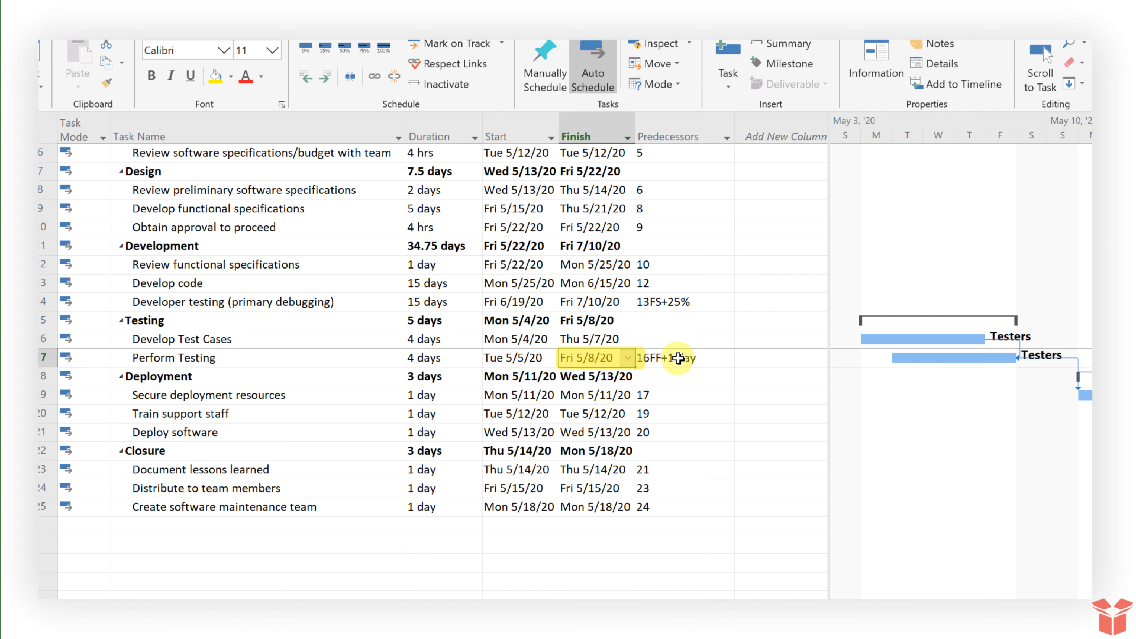
{"action": "double_click", "coordinate": [351, 358]}
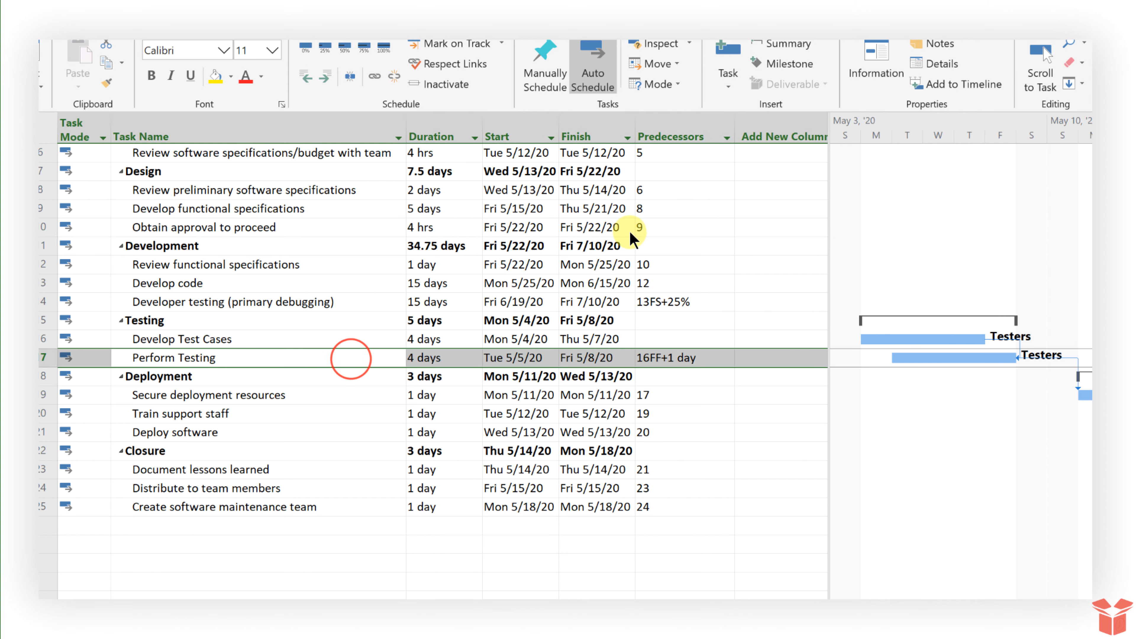
{"action": "left_click", "coordinate": [709, 233]}
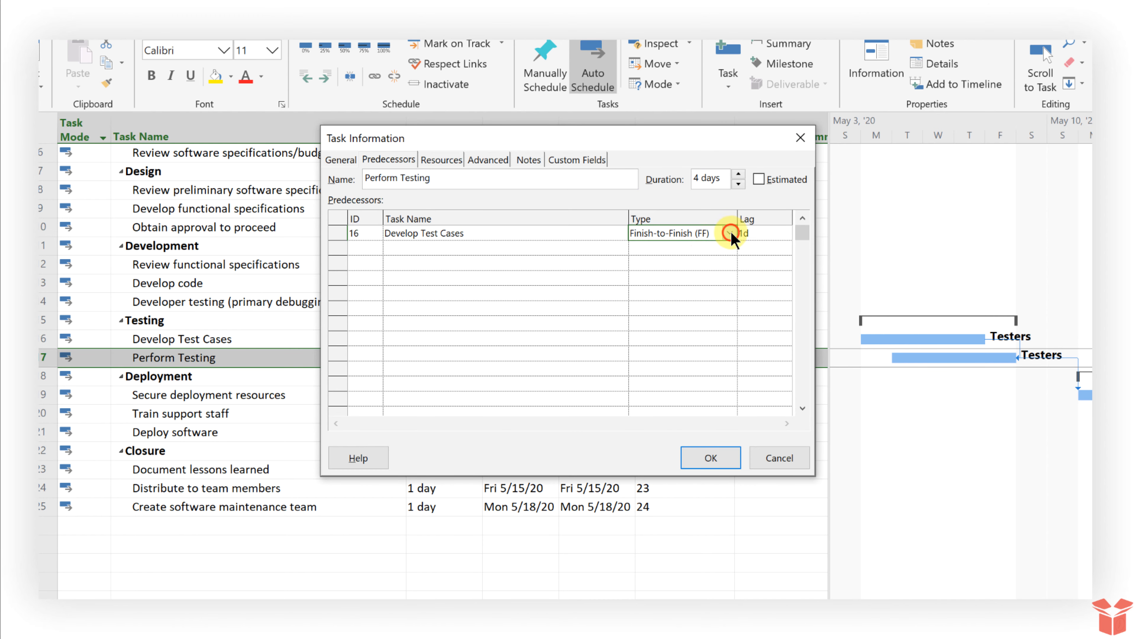
{"action": "left_click", "coordinate": [731, 233]}
{"action": "left_click", "coordinate": [717, 292]}
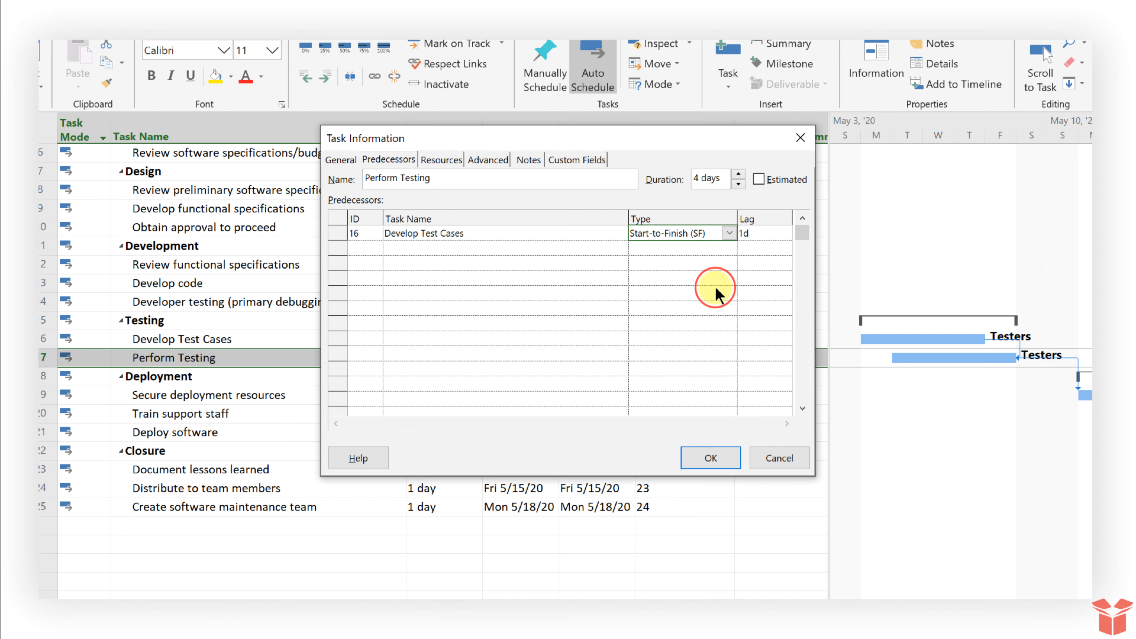
{"action": "left_click", "coordinate": [709, 456]}
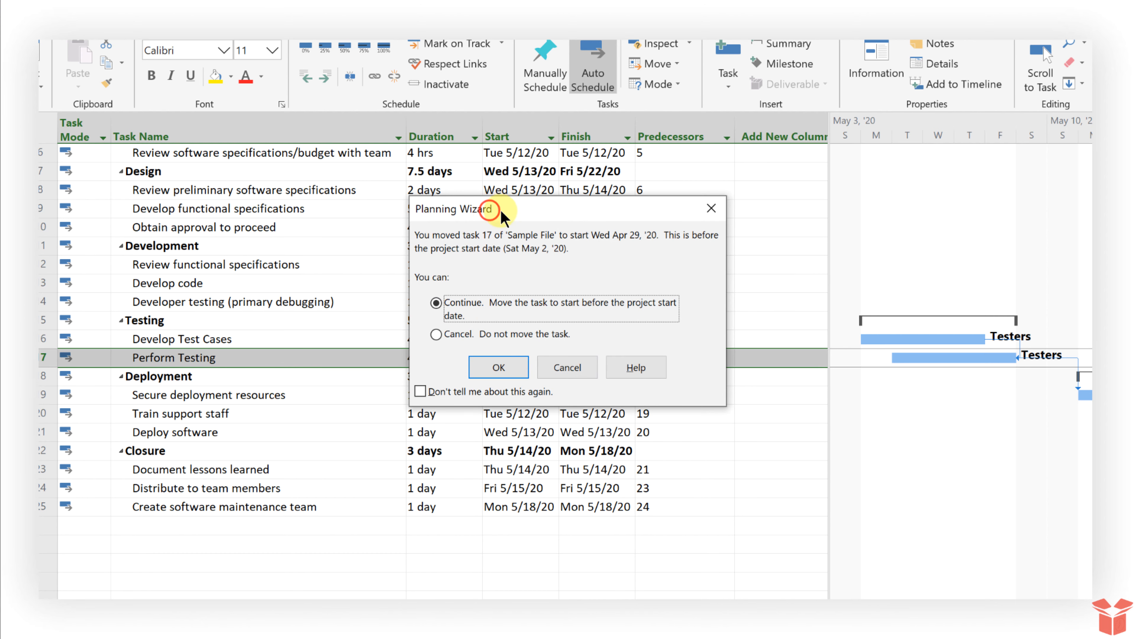
Choose 'Cancel. Do not move the task.' so Perform Testing stays at 16FF+1 day
{"action": "left_click_drag", "start_coordinate": [488, 202], "coordinate": [724, 62]}
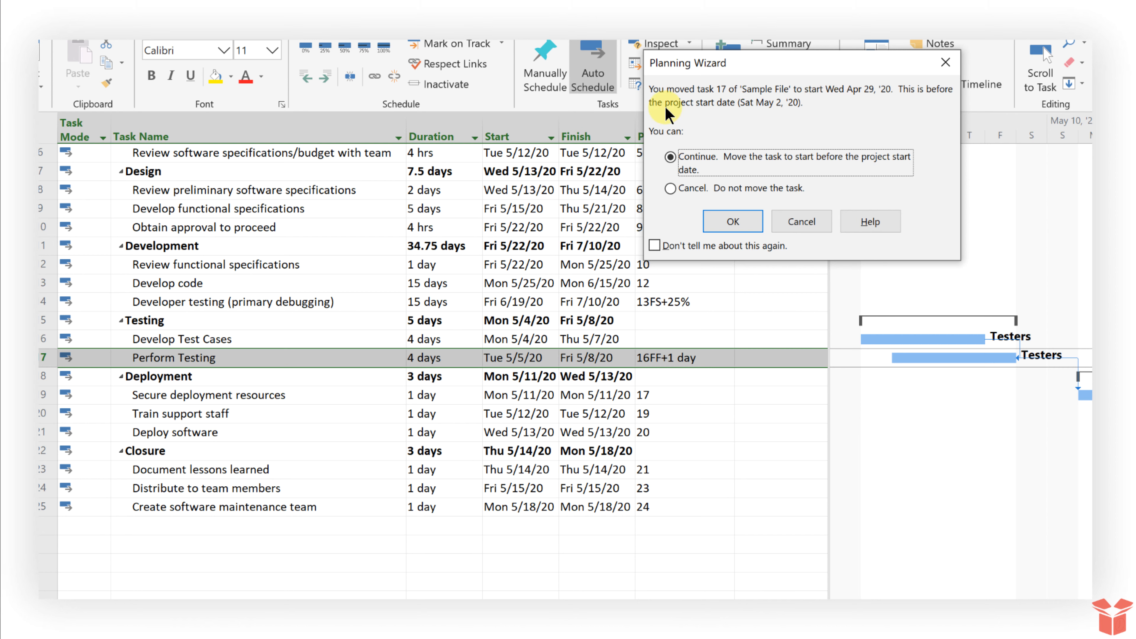
{"action": "left_click", "coordinate": [715, 188]}
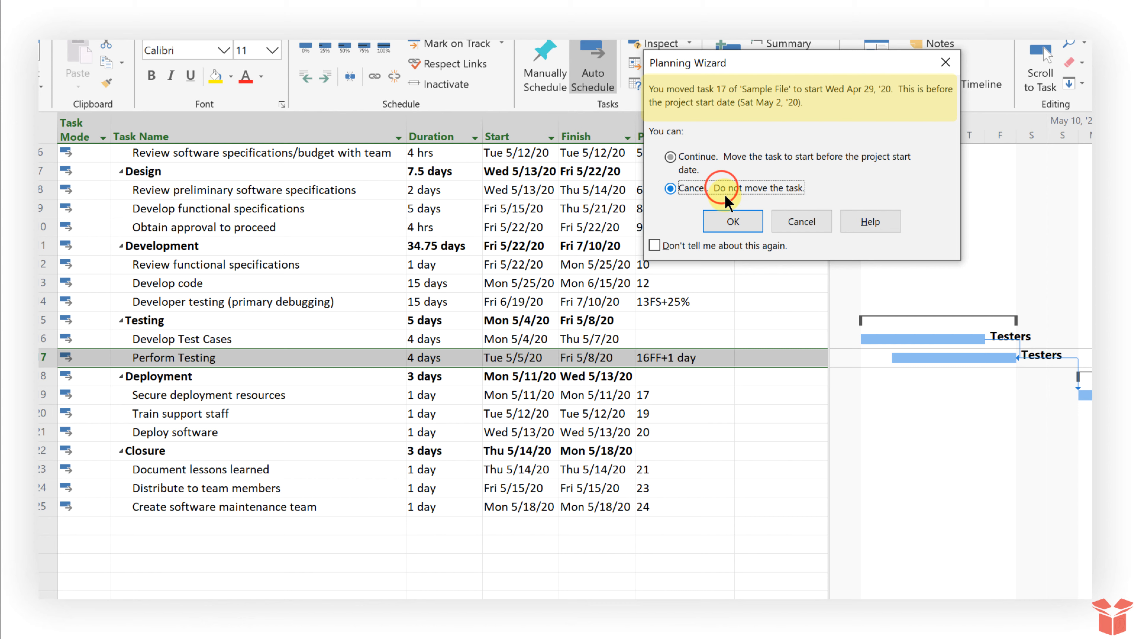
{"action": "left_click", "coordinate": [743, 223]}
{"action": "left_click", "coordinate": [668, 455]}
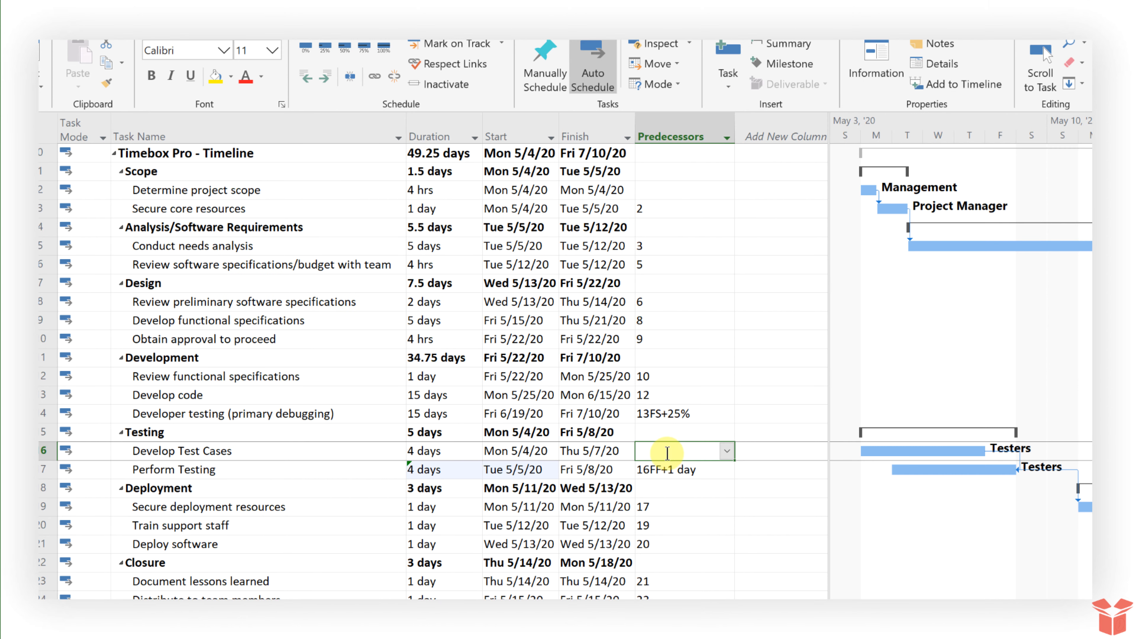
Give Develop Test Cases predecessor 14 and switch Perform Testing's link to Start-to-Finish (SF)
{"action": "type", "text": "14"}
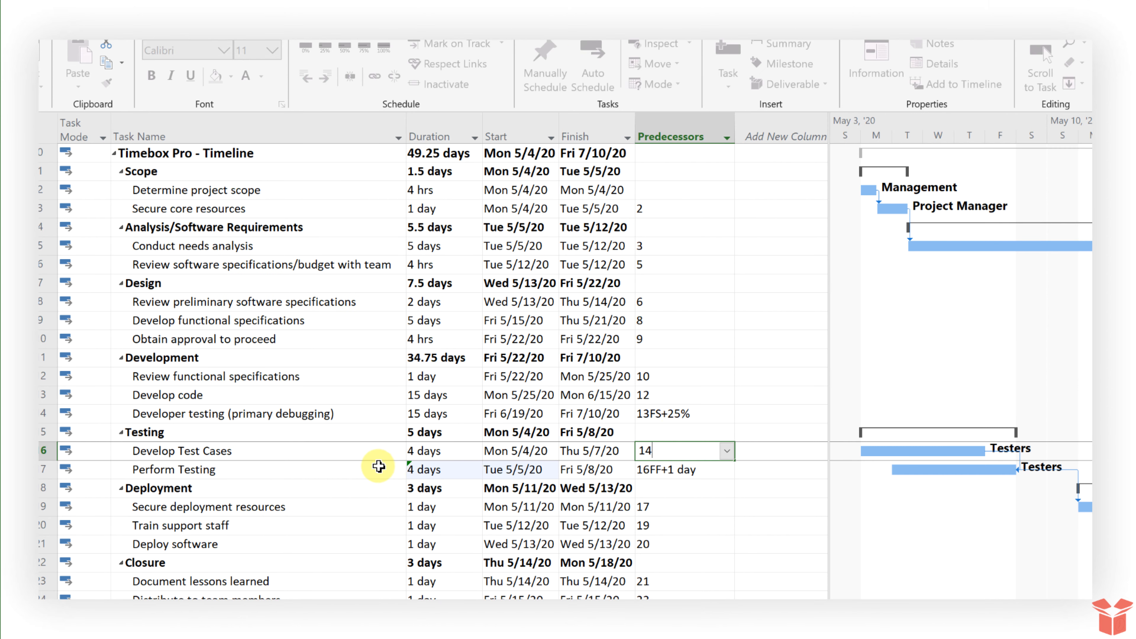
{"action": "left_click", "coordinate": [297, 470]}
{"action": "double_click", "coordinate": [296, 469]}
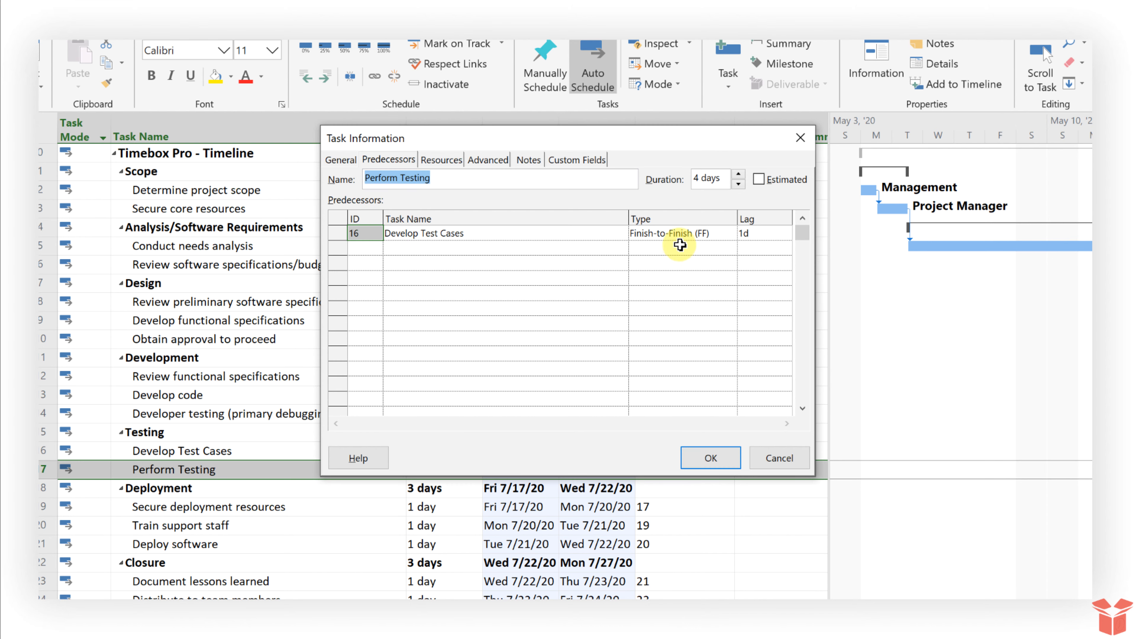
{"action": "left_click", "coordinate": [679, 234]}
{"action": "left_click", "coordinate": [729, 232]}
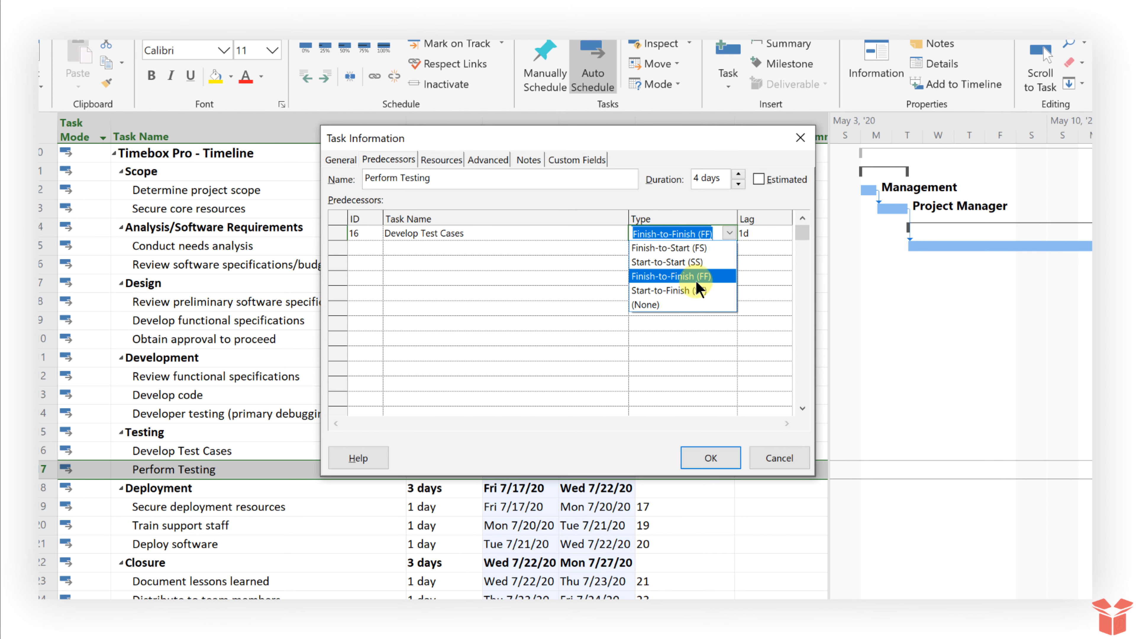
{"action": "left_click", "coordinate": [694, 291]}
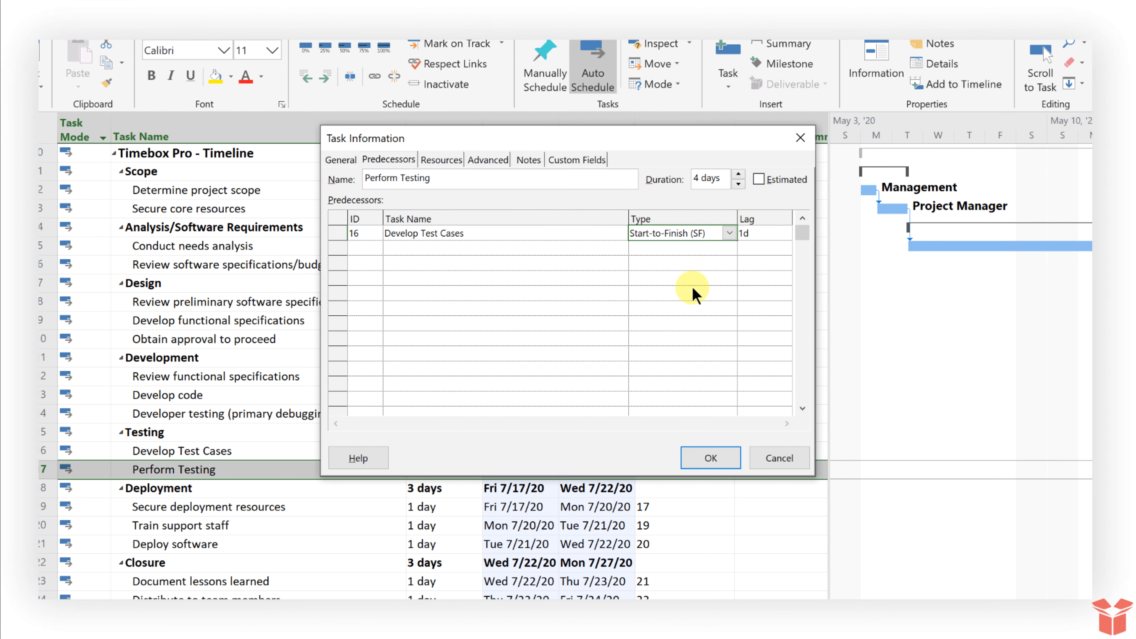
{"action": "left_click", "coordinate": [726, 458]}
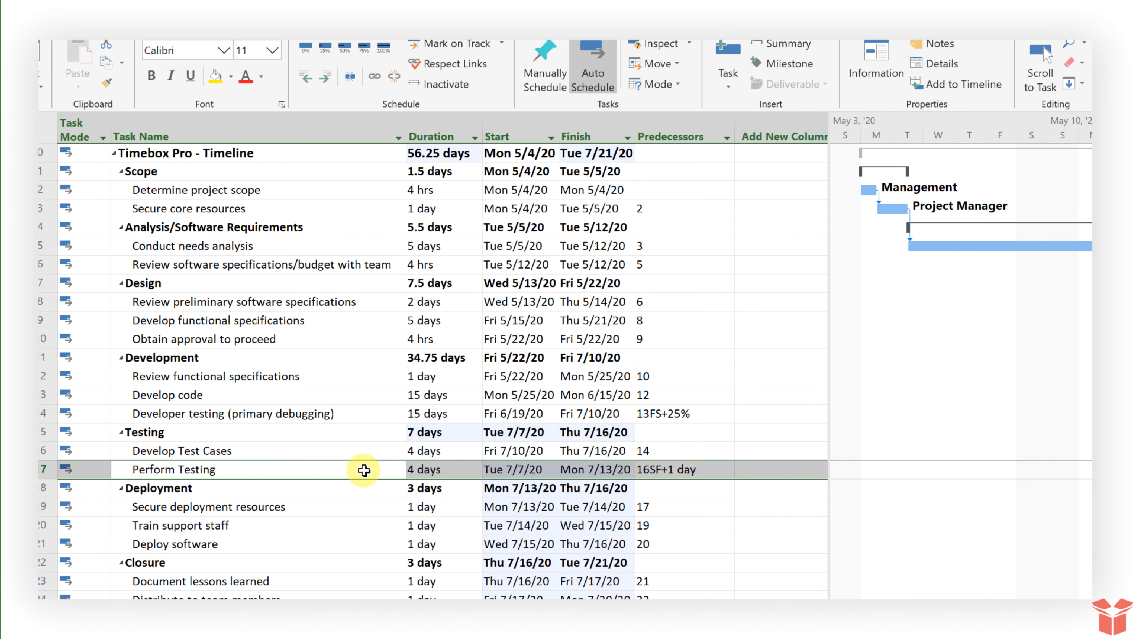
Check Perform Testing's Tue 7/7/20–Mon 7/13/20 dates against Develop Test Cases' dates
{"action": "left_click", "coordinate": [364, 470]}
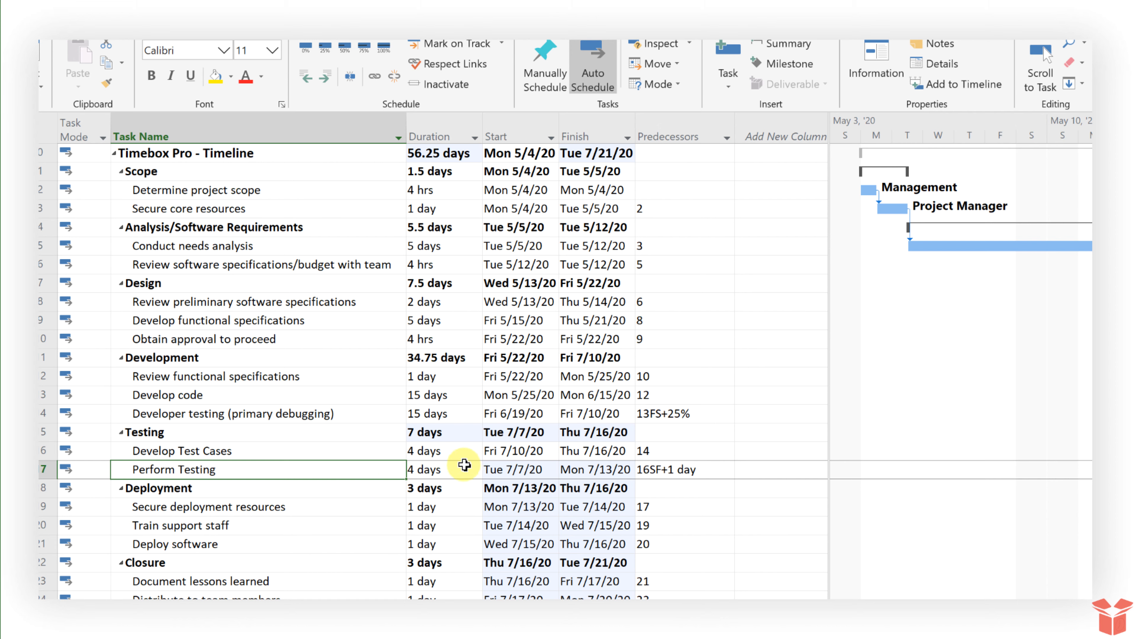
{"action": "left_click", "coordinate": [447, 470]}
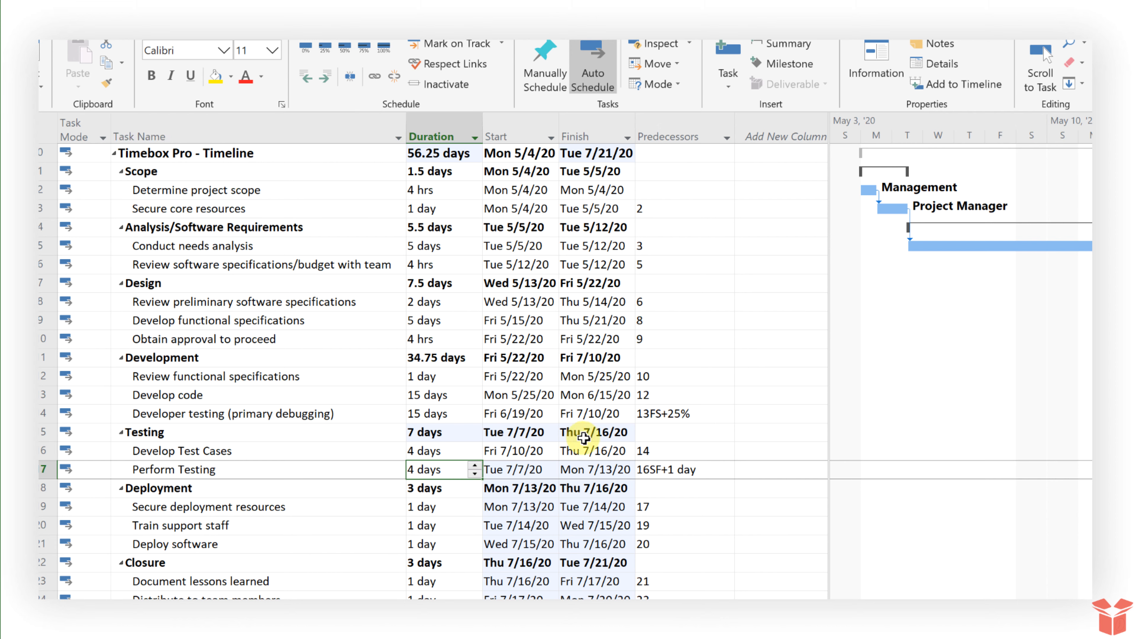
{"action": "left_click", "coordinate": [592, 447]}
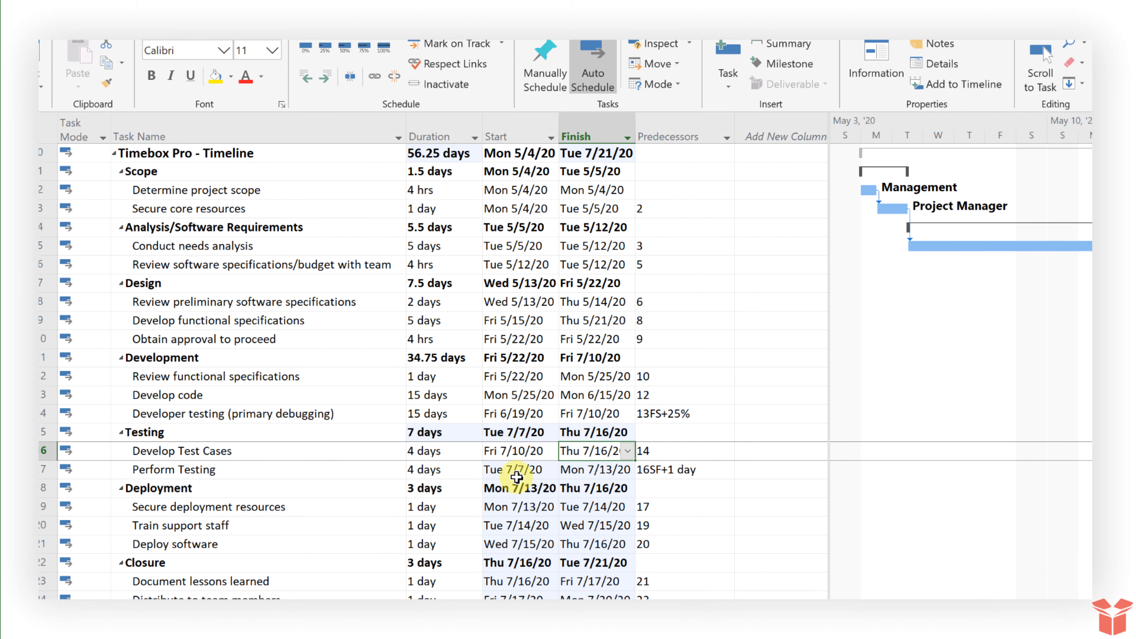
{"action": "left_click", "coordinate": [329, 470]}
{"action": "left_click_drag", "start_coordinate": [508, 465], "coordinate": [594, 463]}
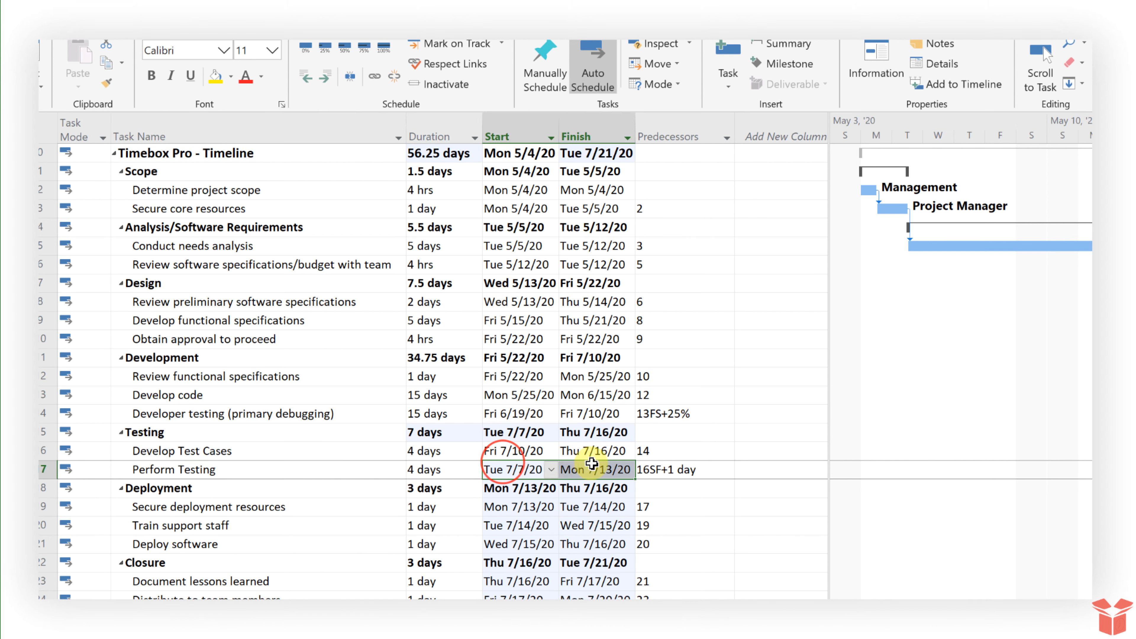
{"action": "left_click", "coordinate": [532, 452]}
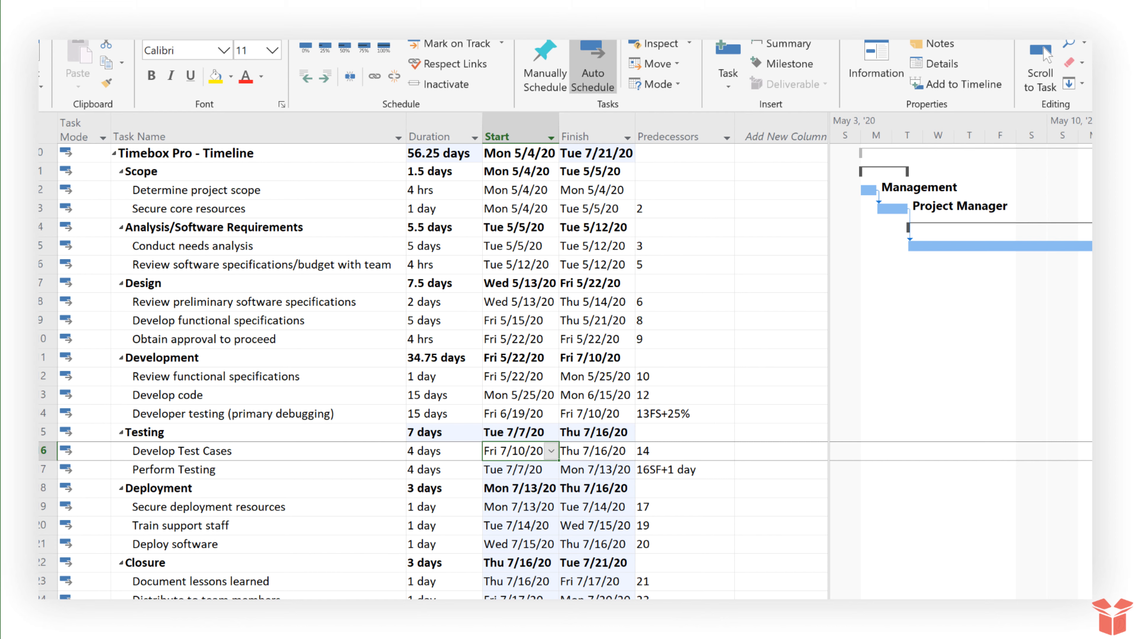
{"action": "left_click", "coordinate": [514, 469]}
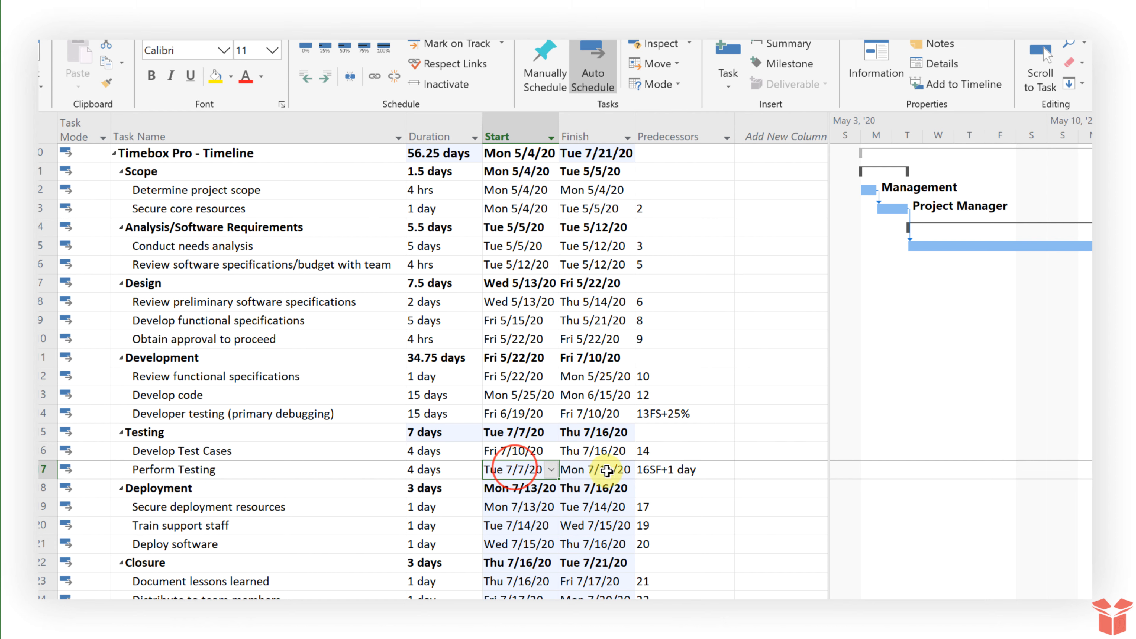
{"action": "left_click", "coordinate": [657, 469]}
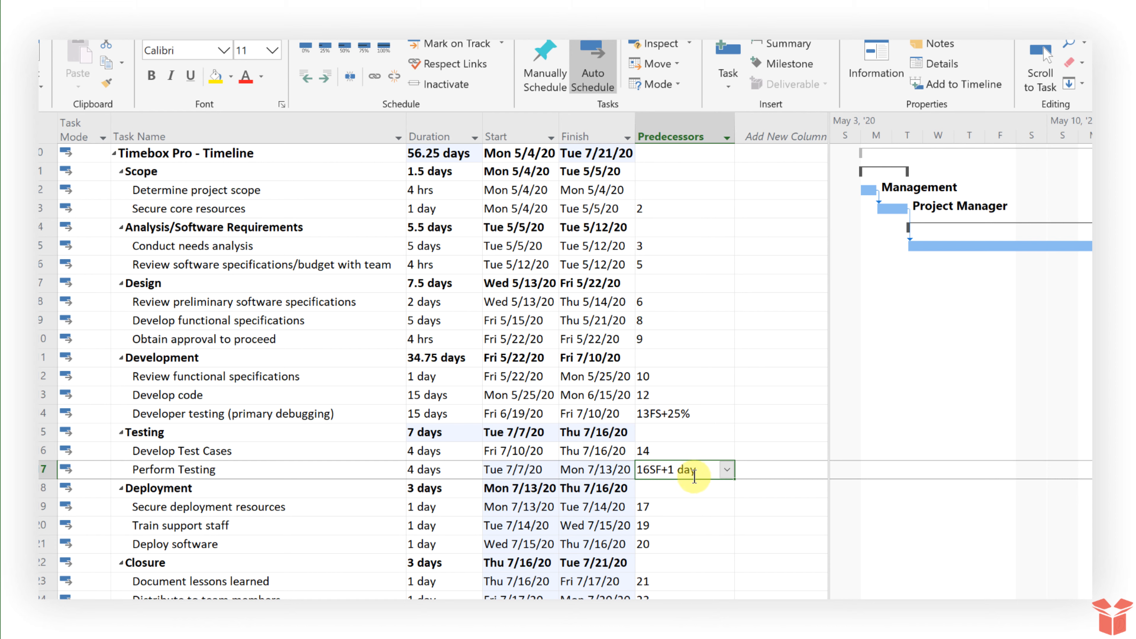
Change Perform Testing's predecessor lag to 16SF-1wk, then to 16SF-1hr
{"action": "left_click", "coordinate": [668, 470]}
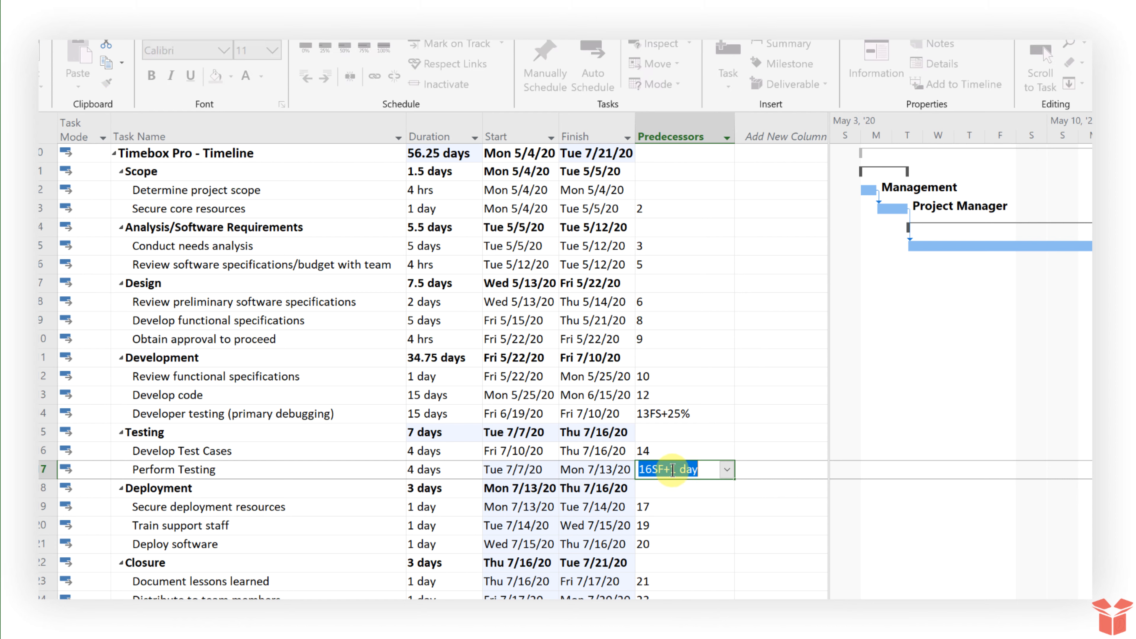
{"action": "left_click", "coordinate": [672, 470]}
{"action": "left_click_drag", "start_coordinate": [683, 470], "coordinate": [724, 469]}
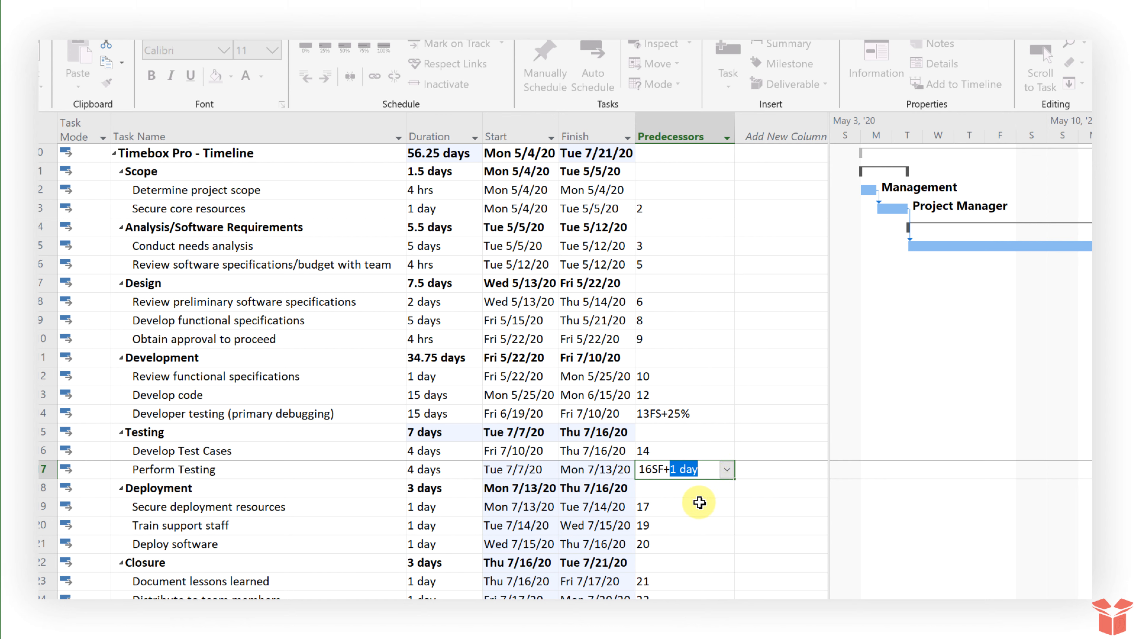
{"action": "key", "text": "BackSpace"}
{"action": "key", "text": "BackSpace"}
{"action": "type", "text": "-1wk"}
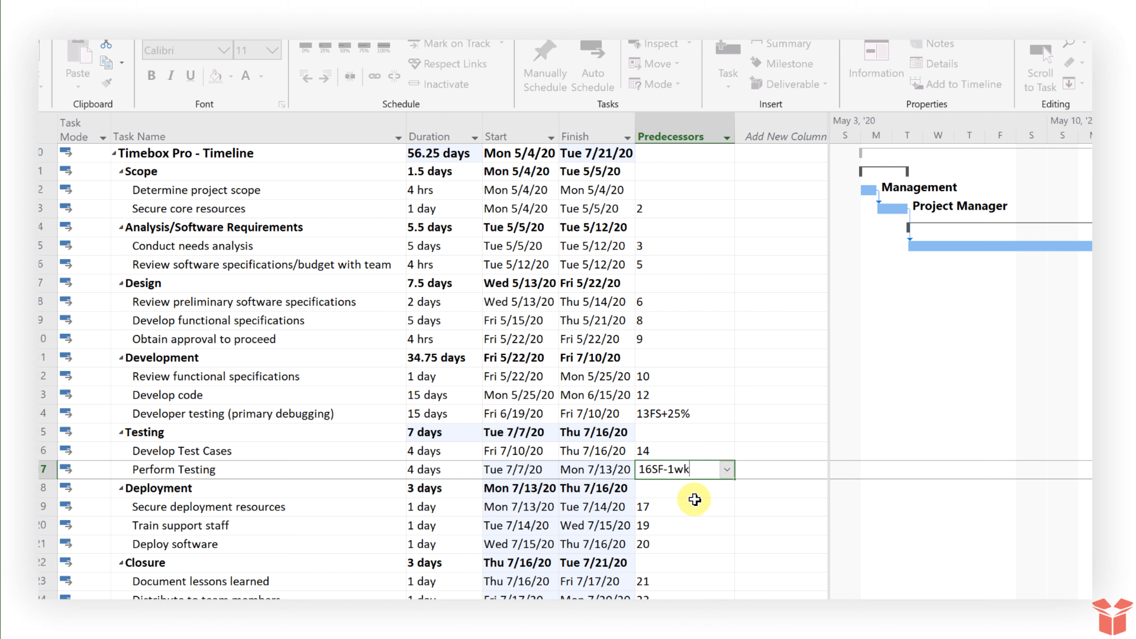
{"action": "key", "text": "Return"}
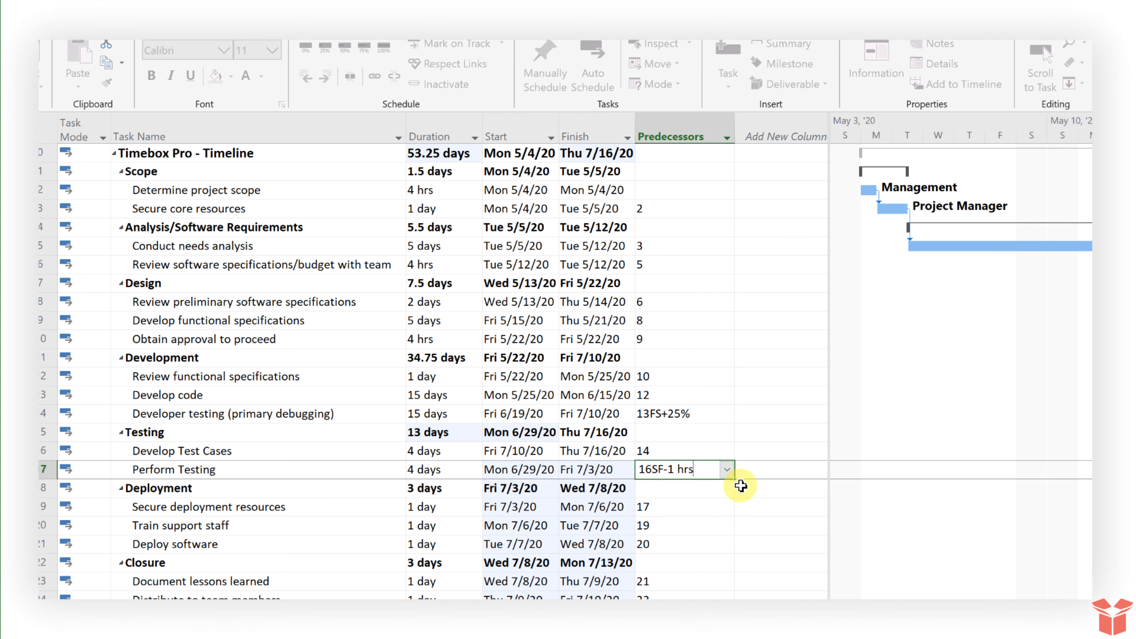
{"action": "key", "text": "Return"}
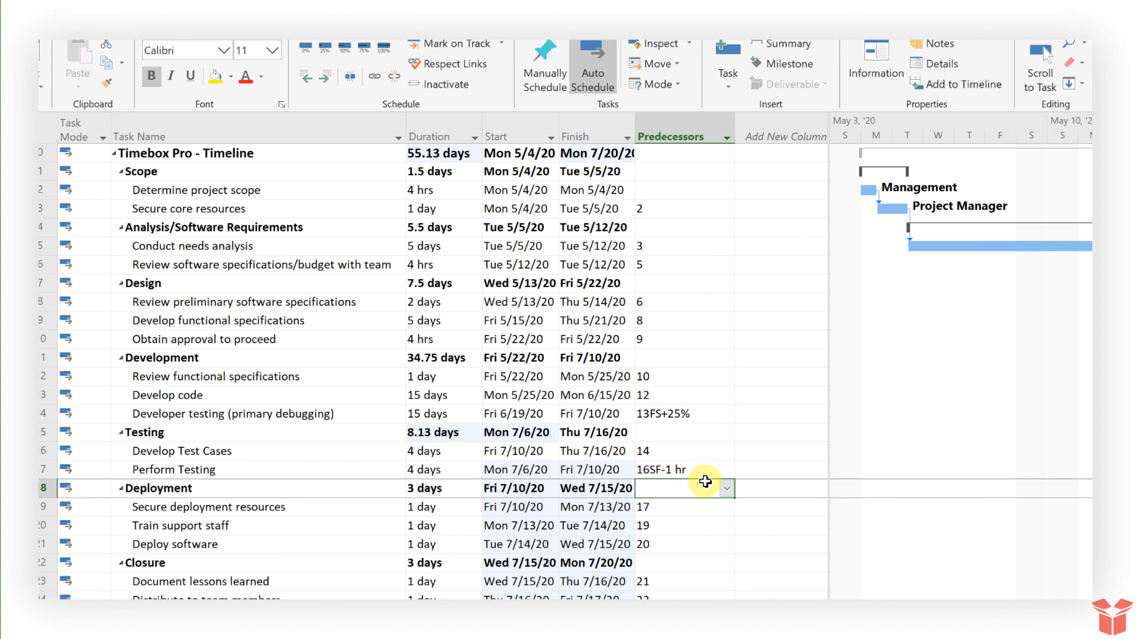
Try 16SF+10% then 16SF+30% lags, then begin entering 16FF-1day
{"action": "left_click", "coordinate": [709, 468]}
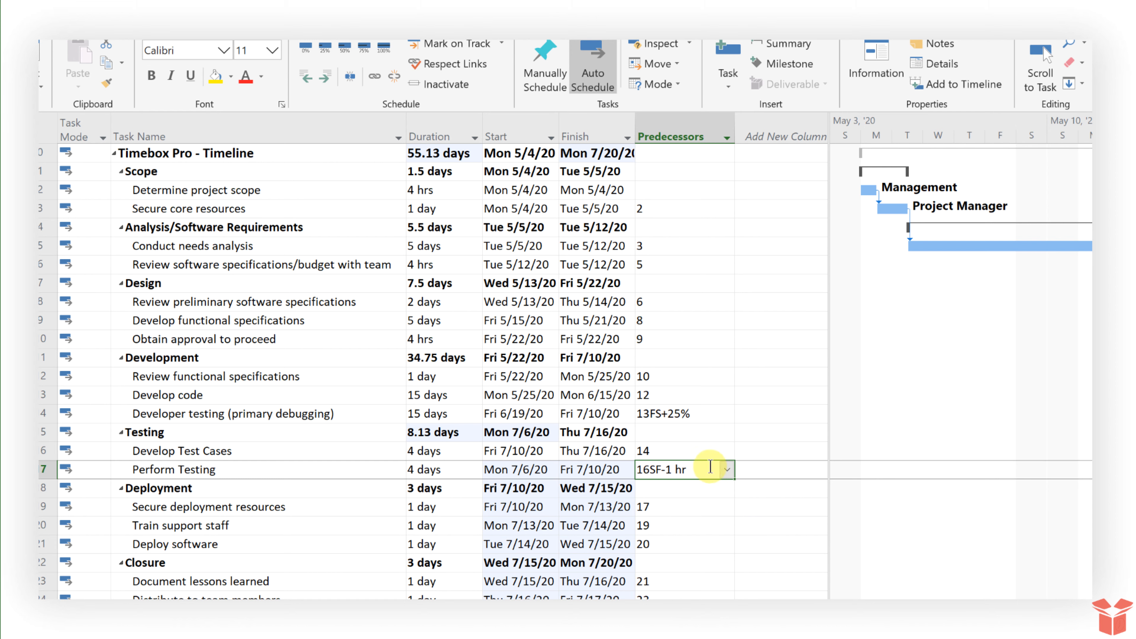
{"action": "left_click", "coordinate": [710, 466]}
{"action": "left_click_drag", "start_coordinate": [707, 467], "coordinate": [664, 468]}
{"action": "type", "text": "+10"}
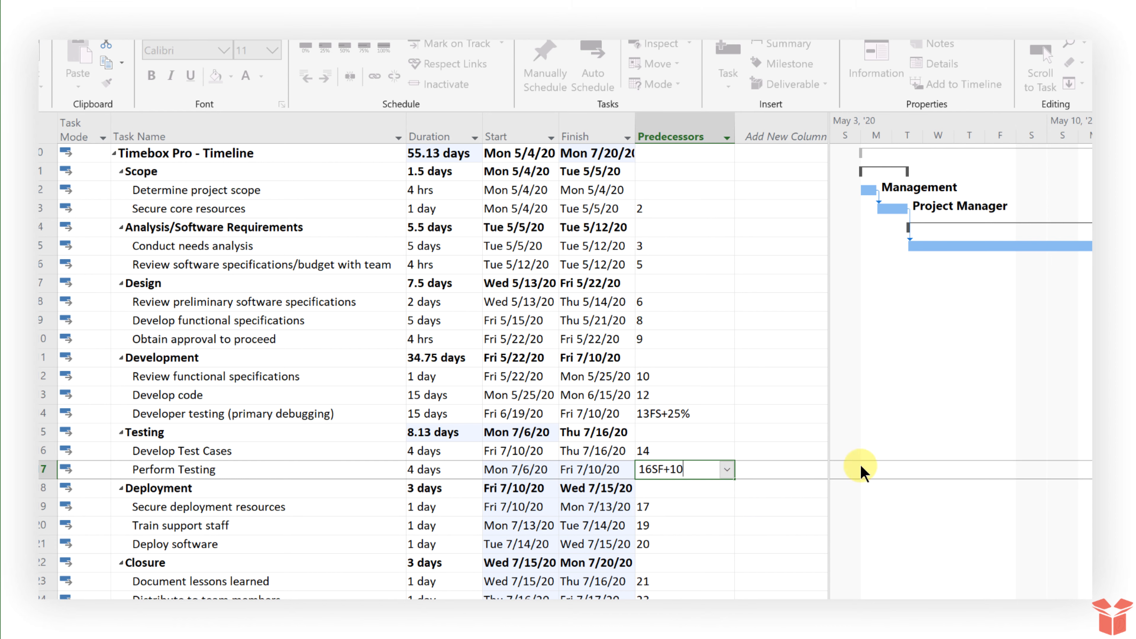
{"action": "type", "text": "%"}
{"action": "key", "text": "Return"}
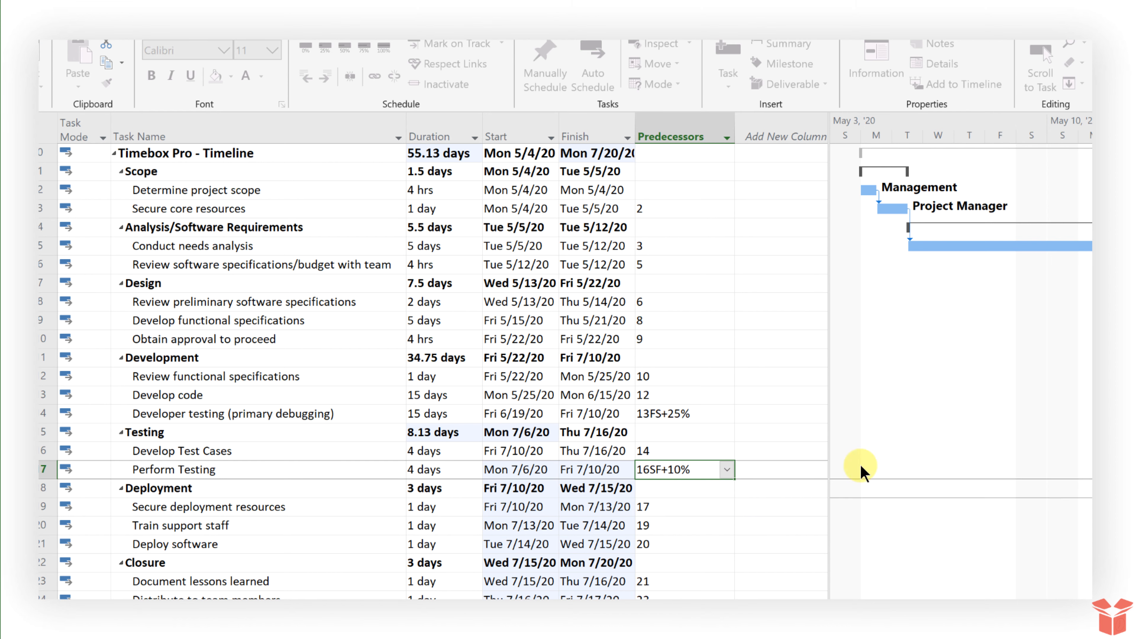
{"action": "left_click_drag", "start_coordinate": [670, 469], "coordinate": [675, 469]}
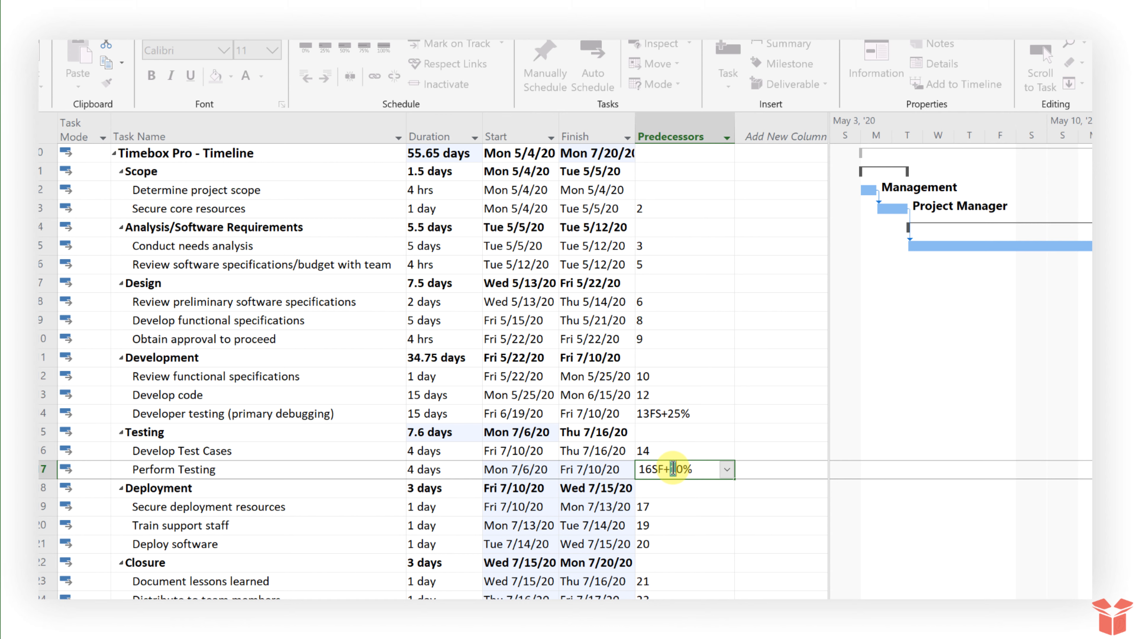
{"action": "type", "text": "3"}
{"action": "key", "text": "Return"}
{"action": "left_click", "coordinate": [693, 465]}
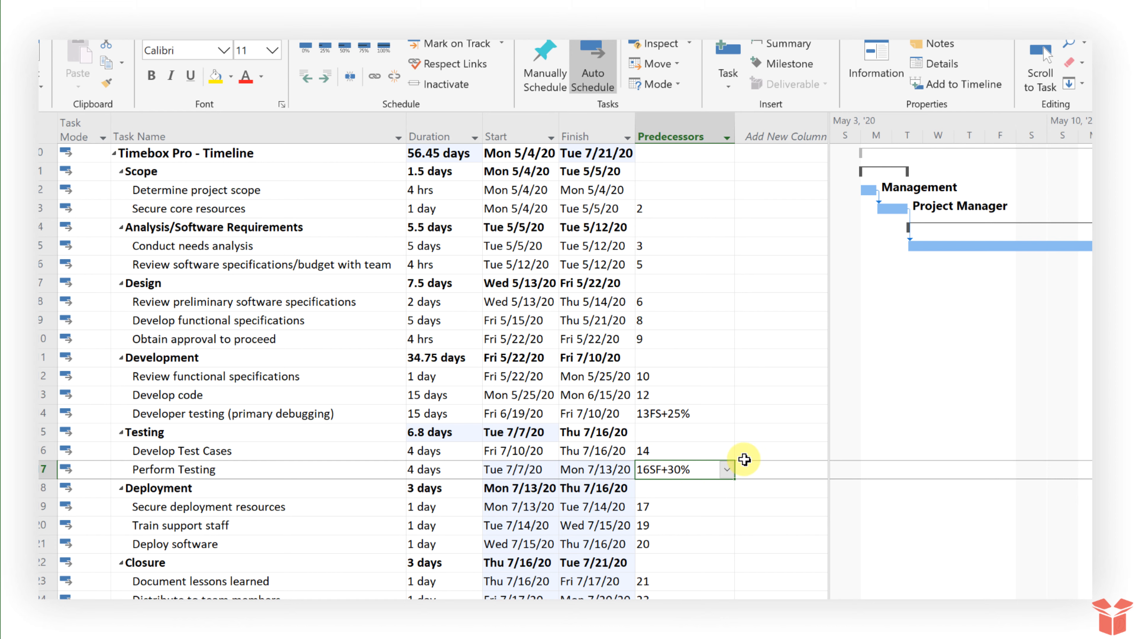
{"action": "type", "text": "16"}
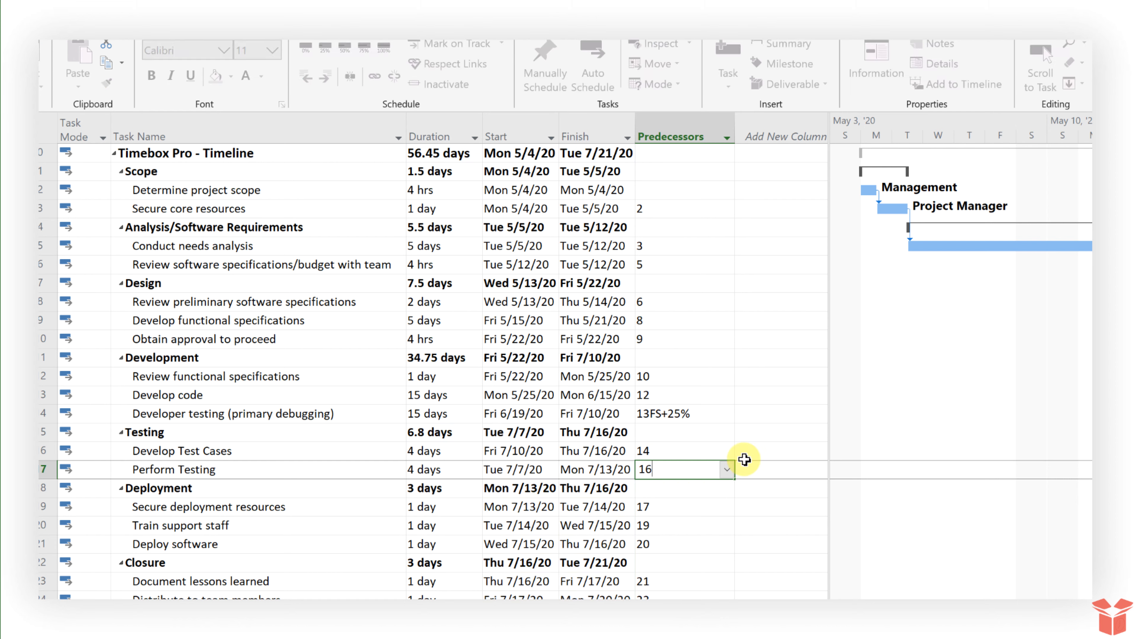
{"action": "type", "text": "FF-1day"}
Commit 16FF-1day (Perform Testing Thu 7/9/20–Wed 7/15/20) and open the July testing link's Task Dependency dialog
{"action": "key", "text": "Return"}
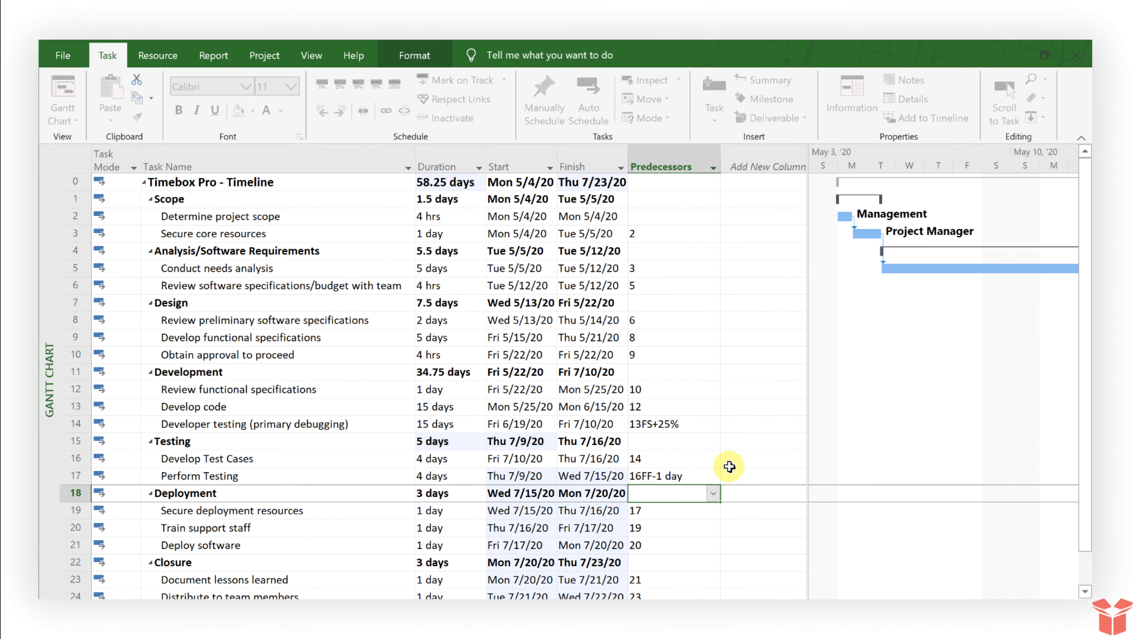
{"action": "left_click", "coordinate": [671, 476]}
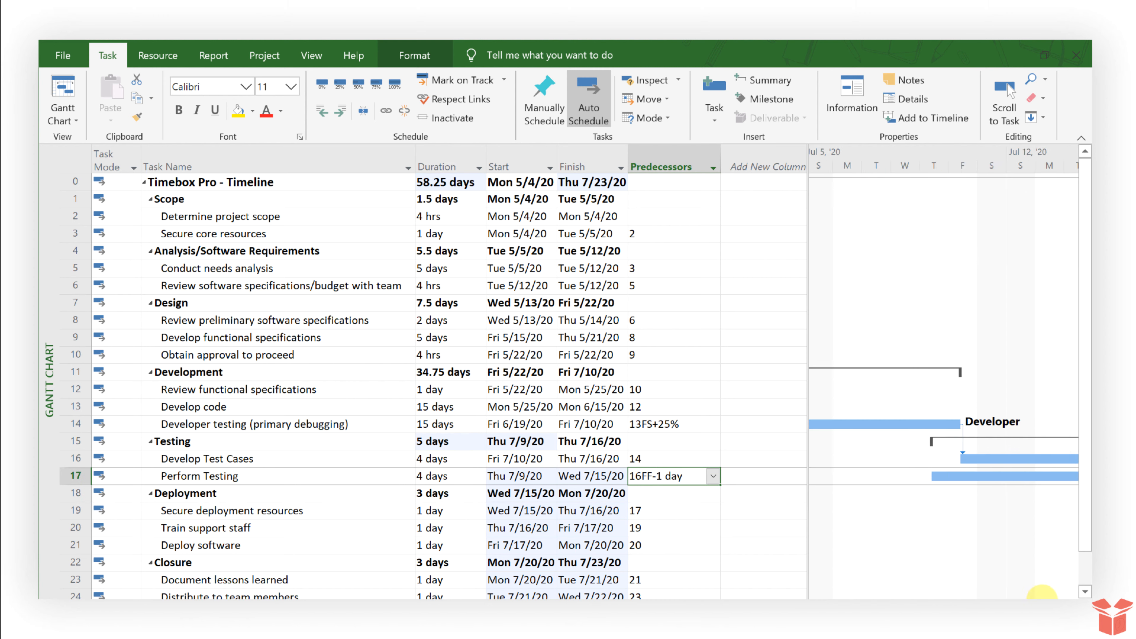
{"action": "left_click_drag", "start_coordinate": [1037, 604], "coordinate": [1040, 604]}
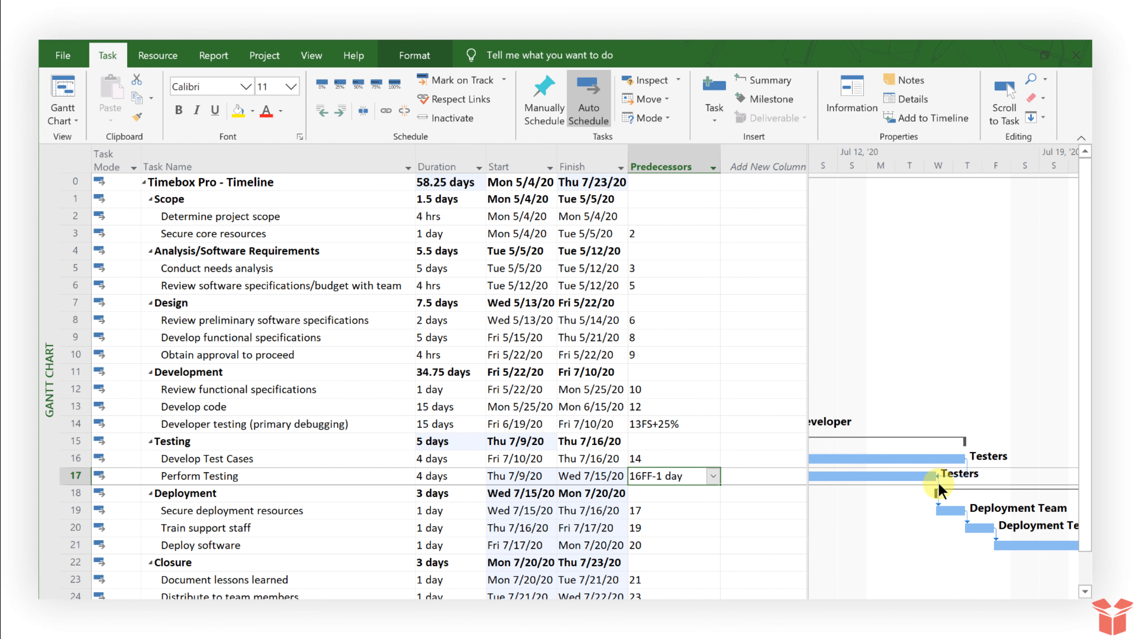
{"action": "left_click", "coordinate": [967, 463]}
{"action": "double_click", "coordinate": [967, 463]}
{"action": "left_click", "coordinate": [607, 339]}
Replace the finish-to-finish link's lag with 20% in the Task Dependency dialog, keeping the link type
{"action": "left_click", "coordinate": [581, 318]}
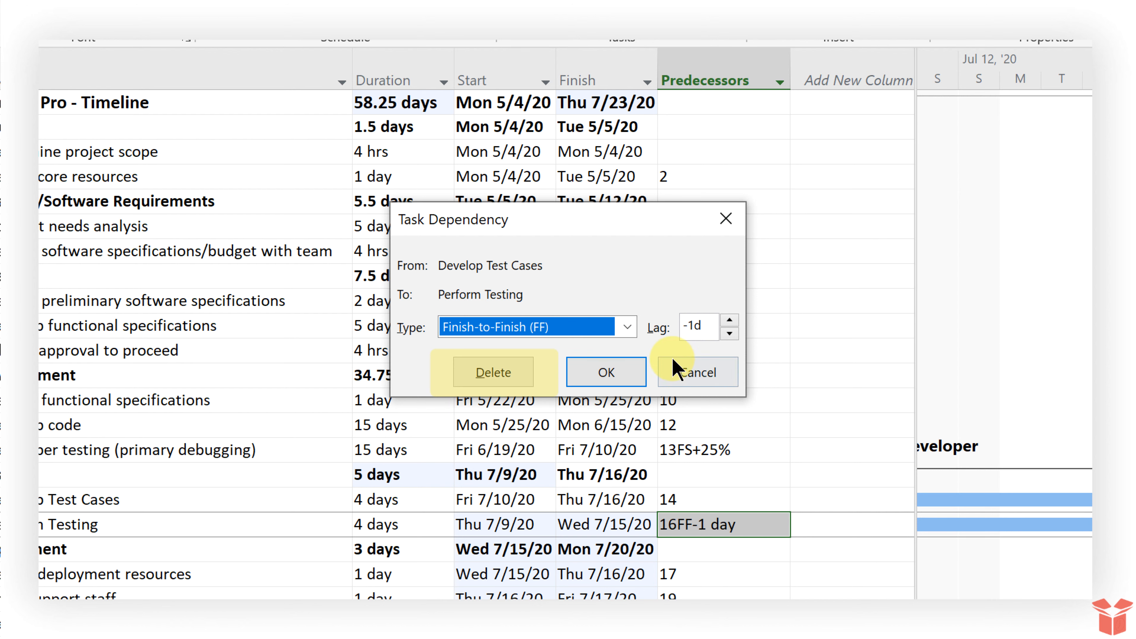
{"action": "double_click", "coordinate": [698, 326]}
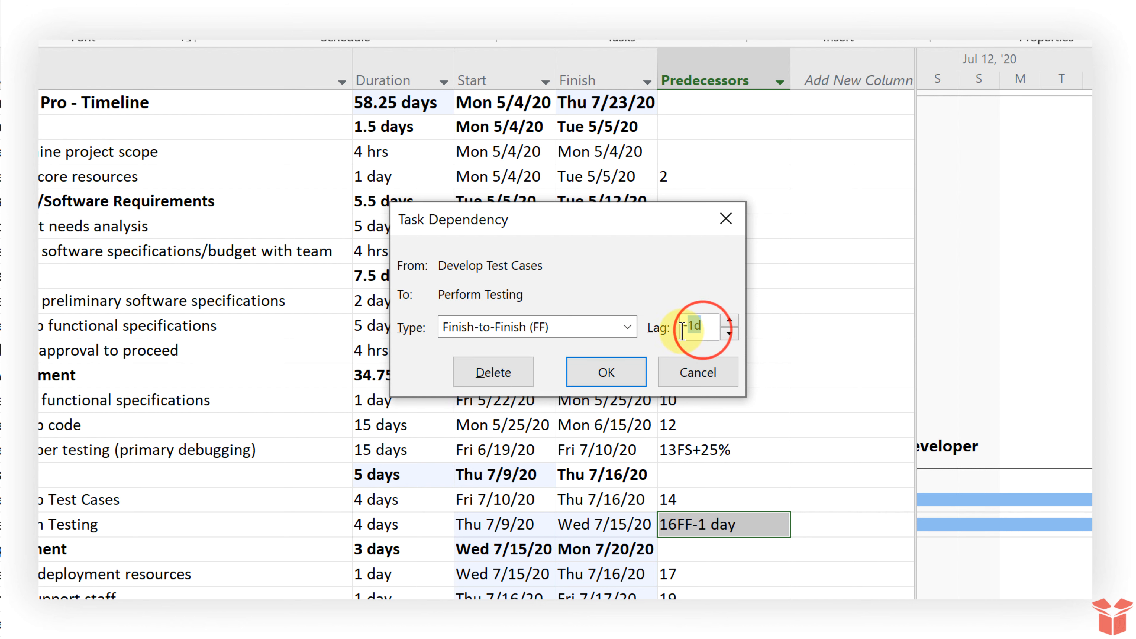
{"action": "type", "text": "20%"}
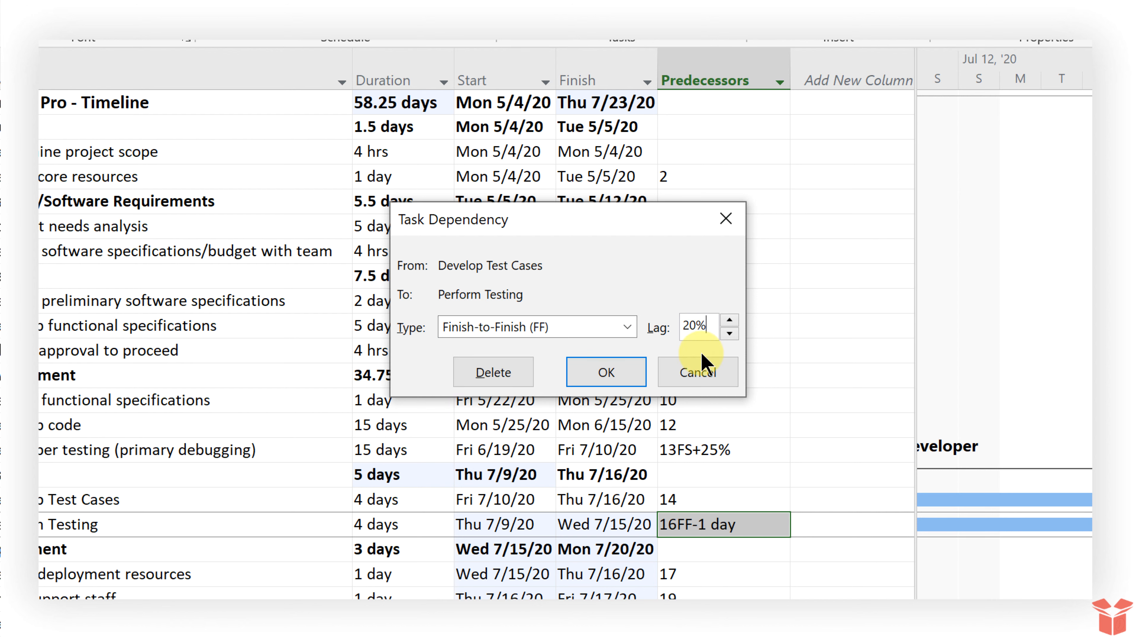
{"action": "left_click", "coordinate": [598, 375]}
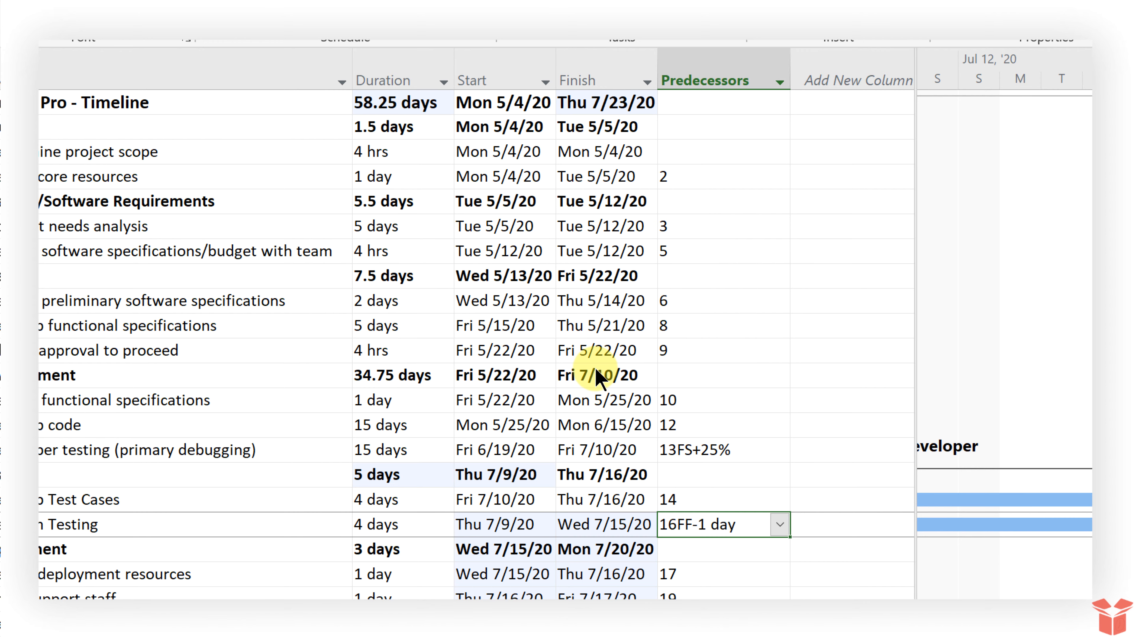